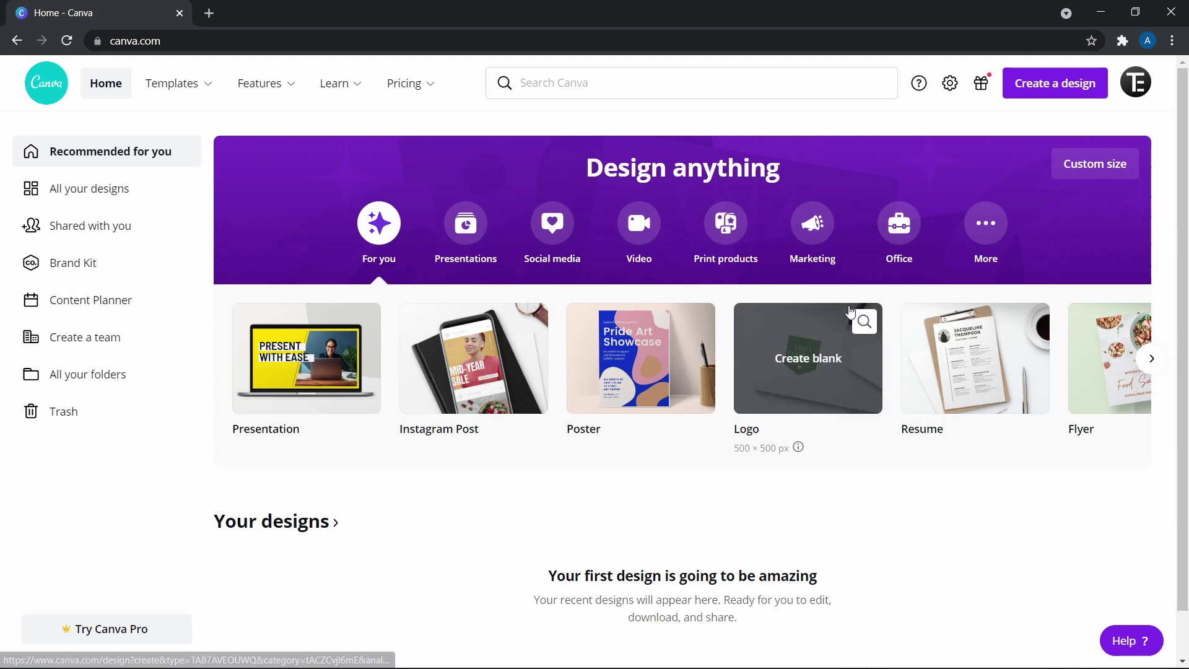
Step: Search Canva for "youtube" and browse the suggested YouTube design formats
{"action": "mouse_move", "coordinate": [195, 91]}
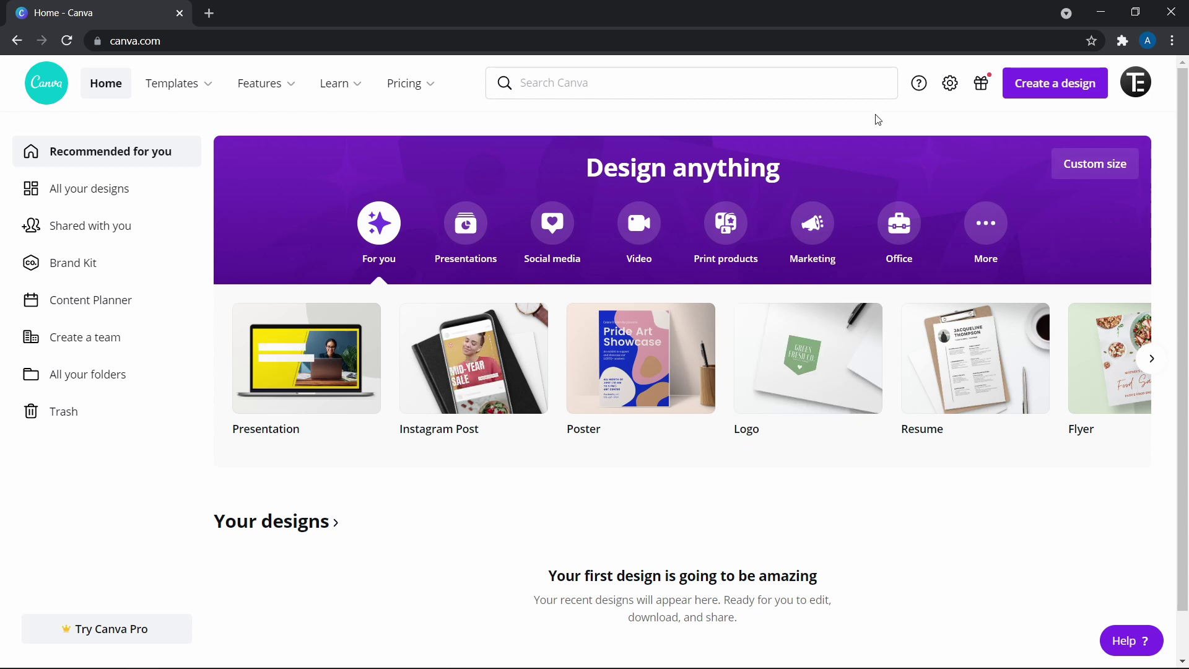
{"action": "left_click", "coordinate": [624, 73]}
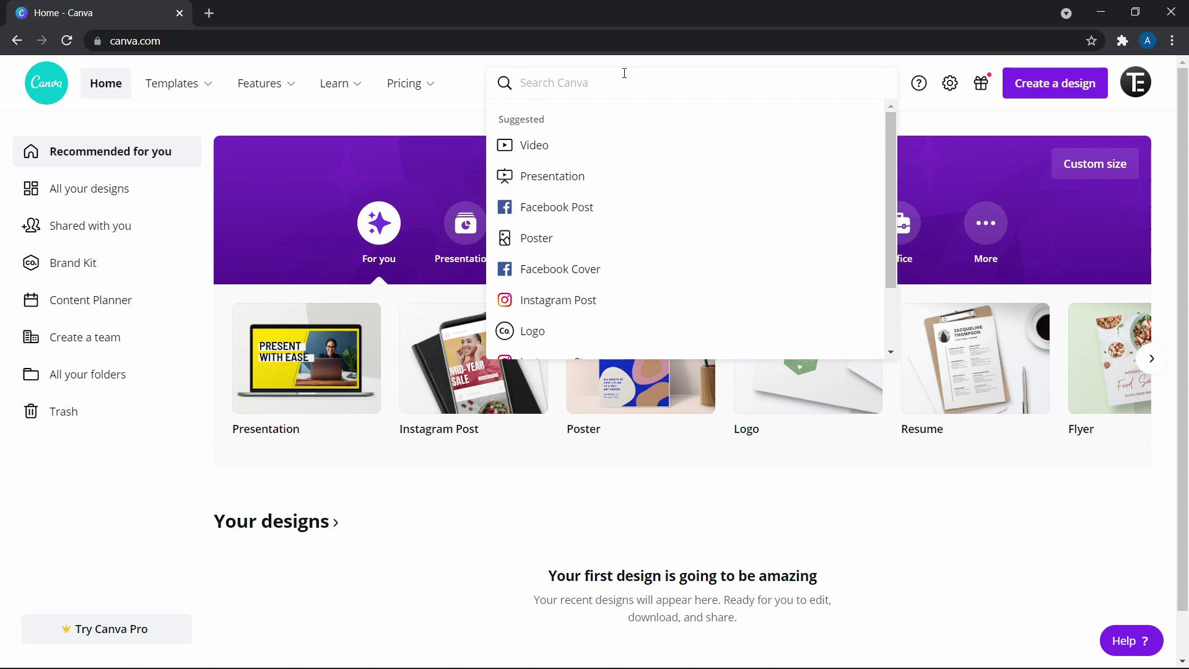
{"action": "type", "text": "youtube"}
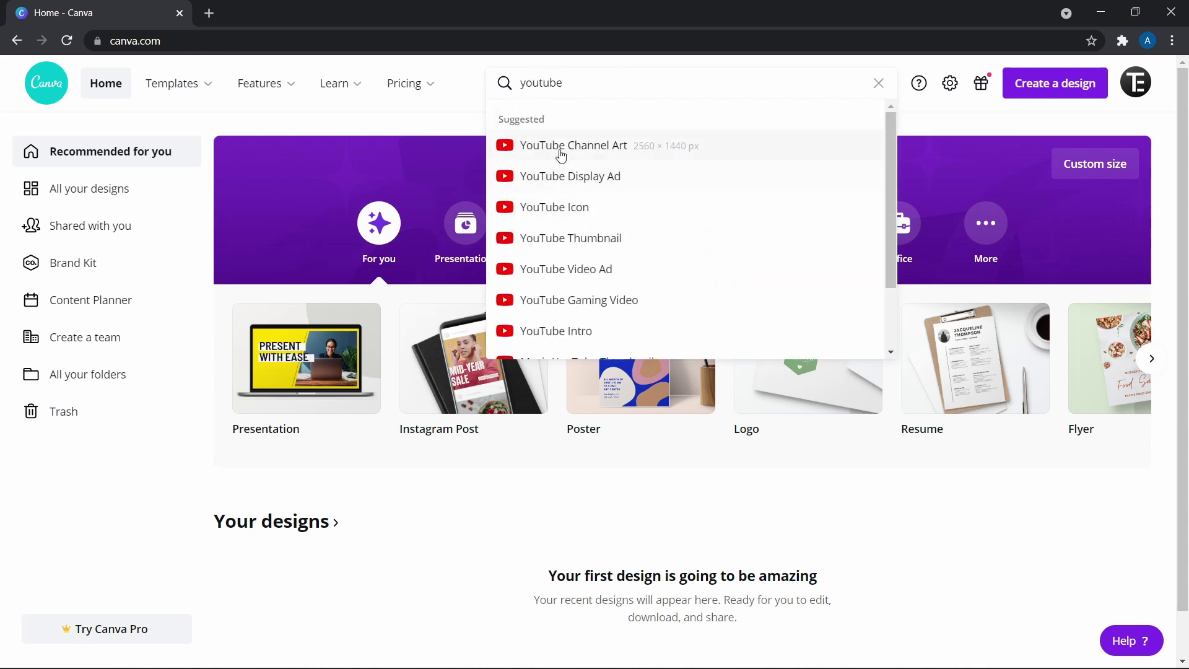
{"action": "scroll", "coordinate": [672, 248], "scroll_direction": "down", "scroll_amount": 2}
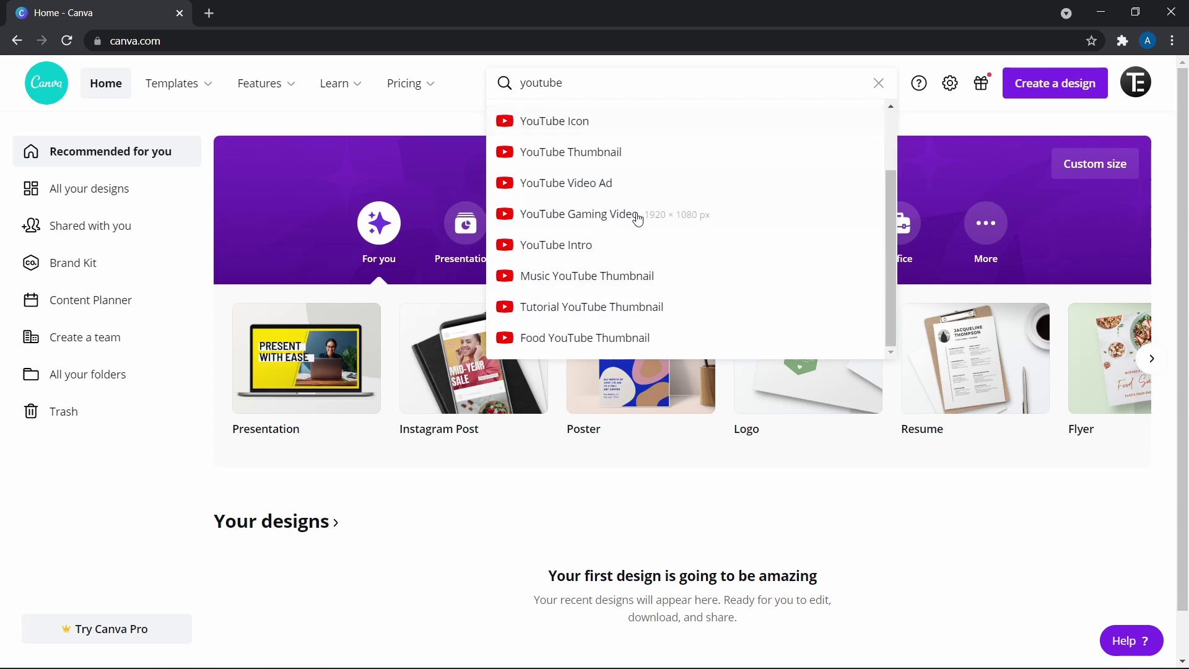
{"action": "left_click", "coordinate": [998, 150]}
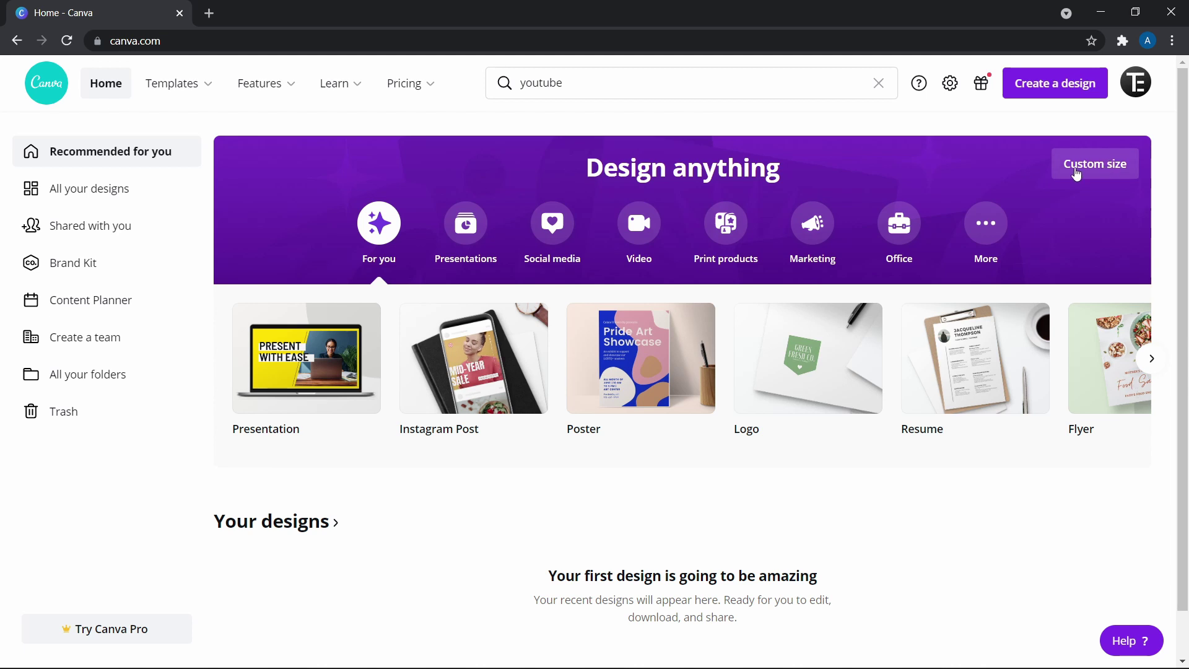
Step: Create a custom-size design of 1080 × 1080 px and rename it Trial
{"action": "left_click", "coordinate": [1090, 166]}
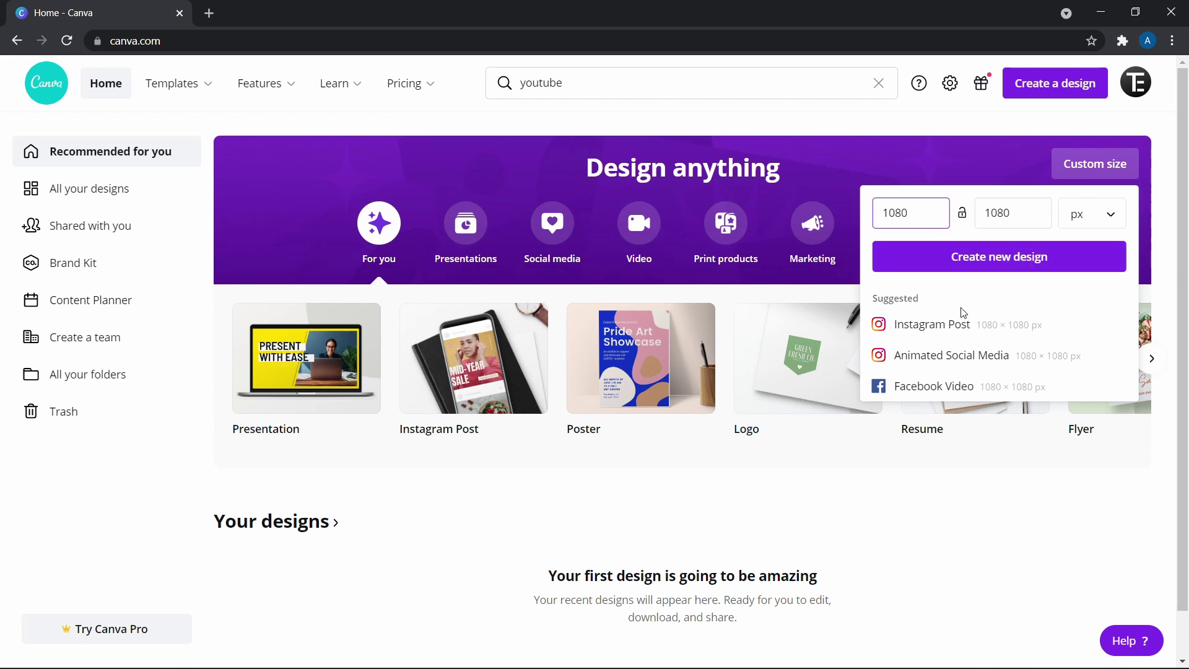
{"action": "left_click", "coordinate": [961, 266]}
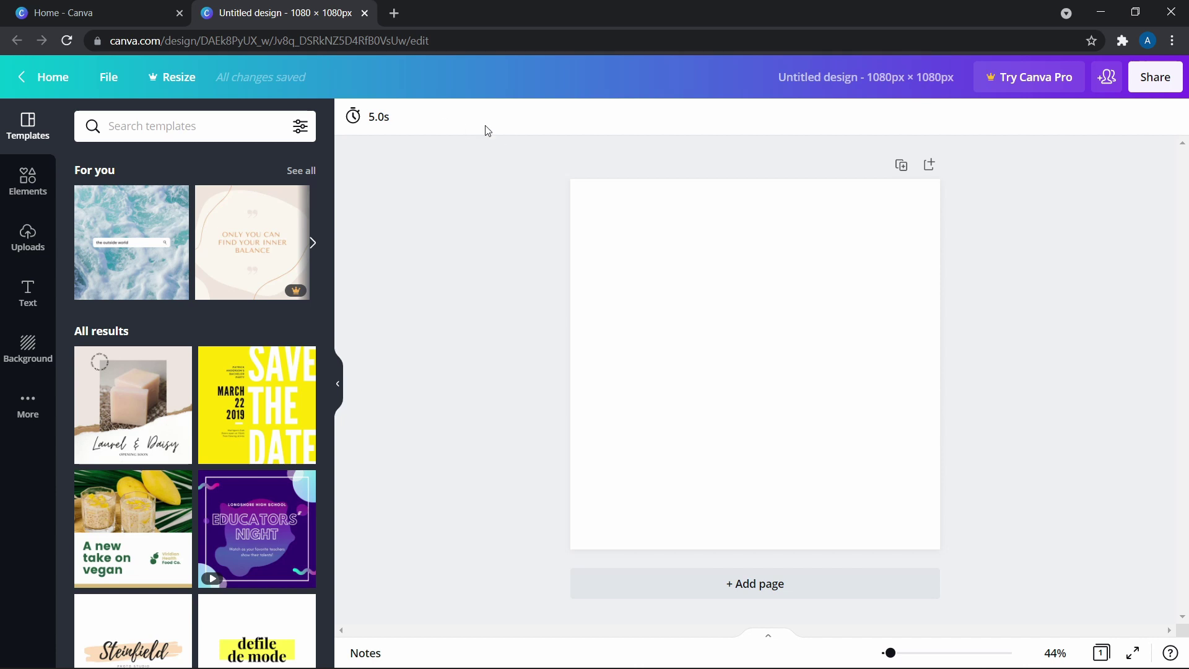
{"action": "left_click", "coordinate": [106, 78]}
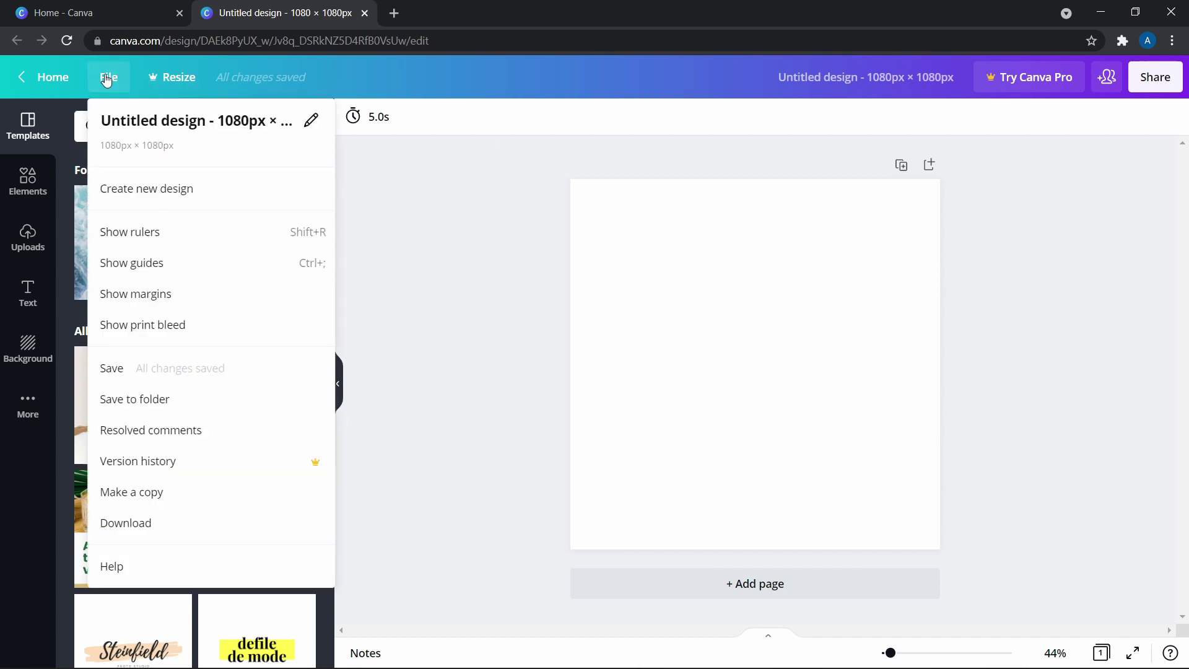
{"action": "left_click", "coordinate": [312, 121]}
{"action": "key", "text": "BackSpace"}
{"action": "type", "text": "Trial"}
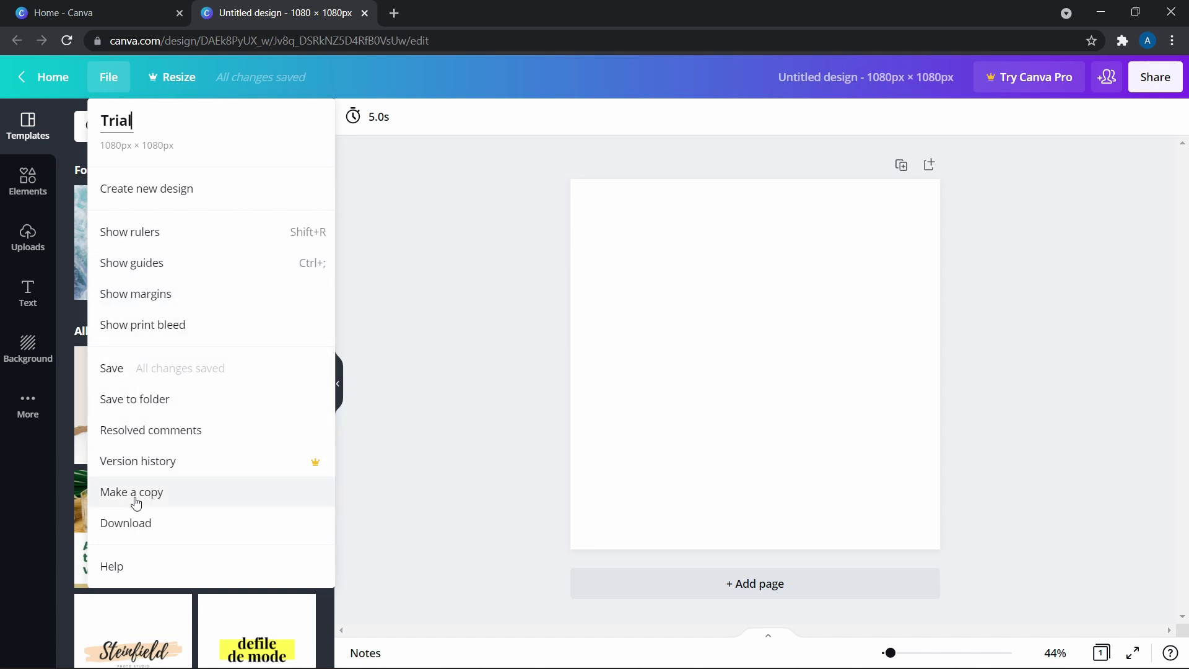
{"action": "left_click", "coordinate": [519, 220]}
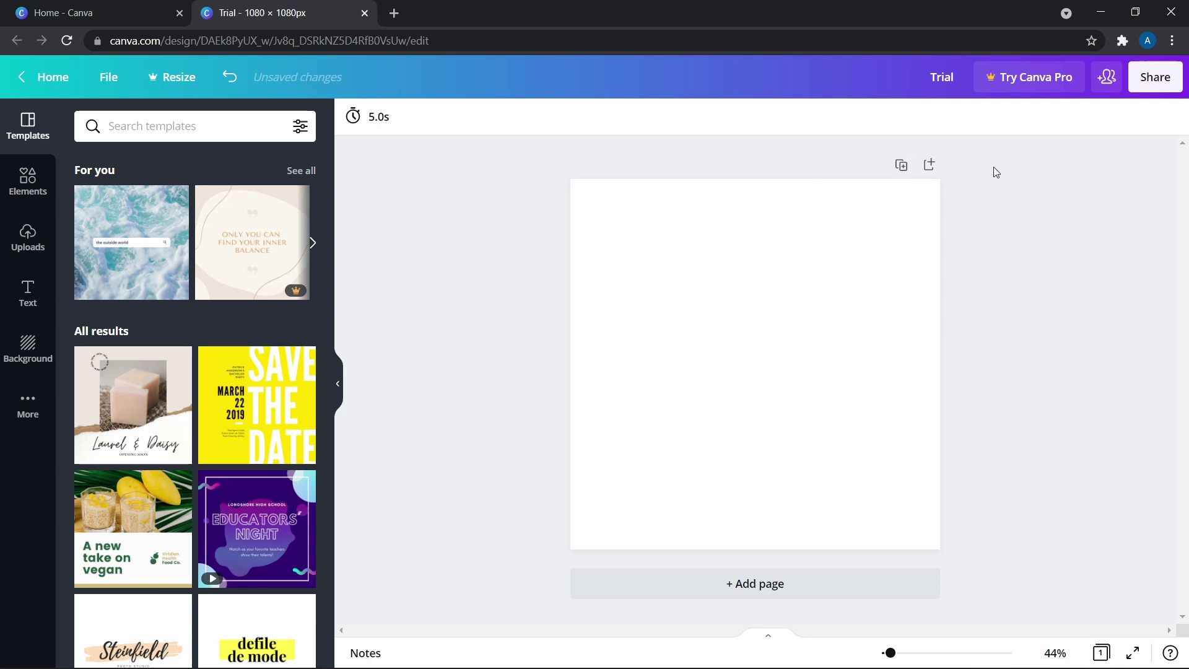
Step: Review the link permission choices for sharing the design and copy its link with edit access
{"action": "left_click", "coordinate": [1106, 77]}
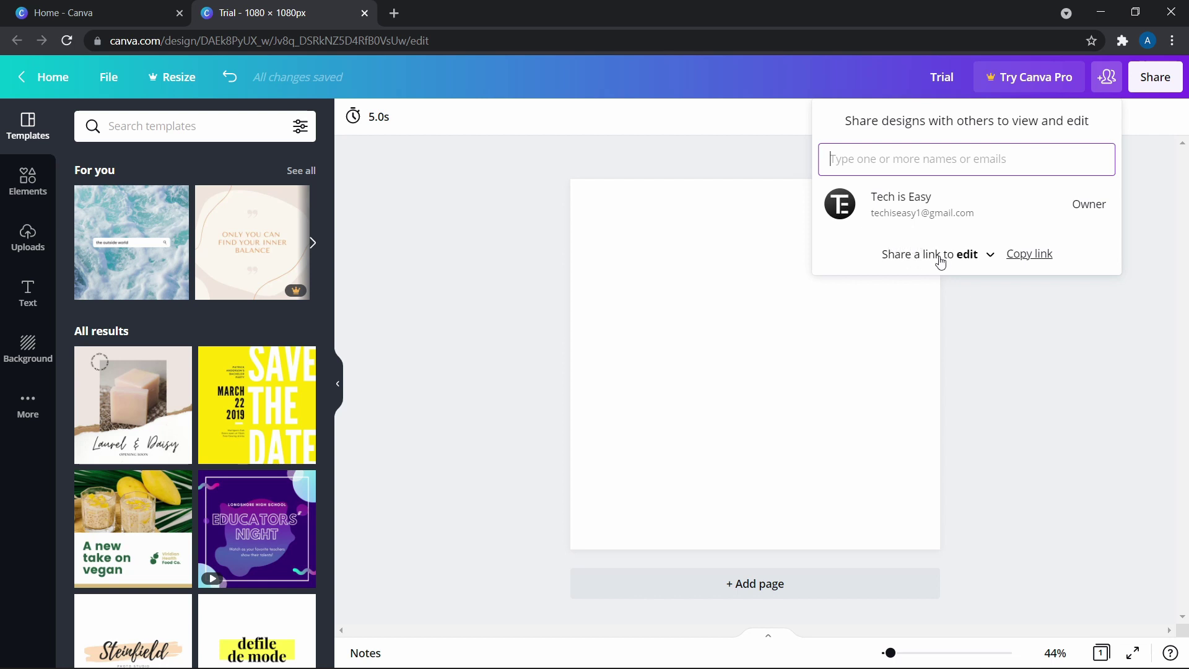
{"action": "left_click", "coordinate": [967, 255]}
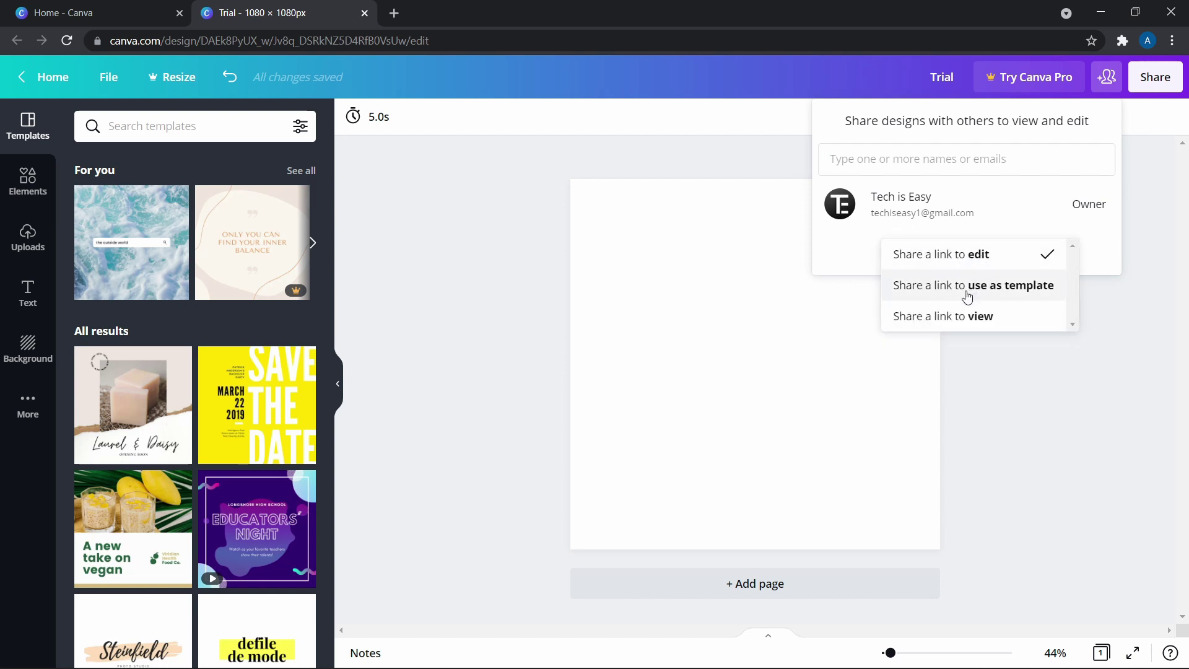
{"action": "left_click", "coordinate": [847, 255]}
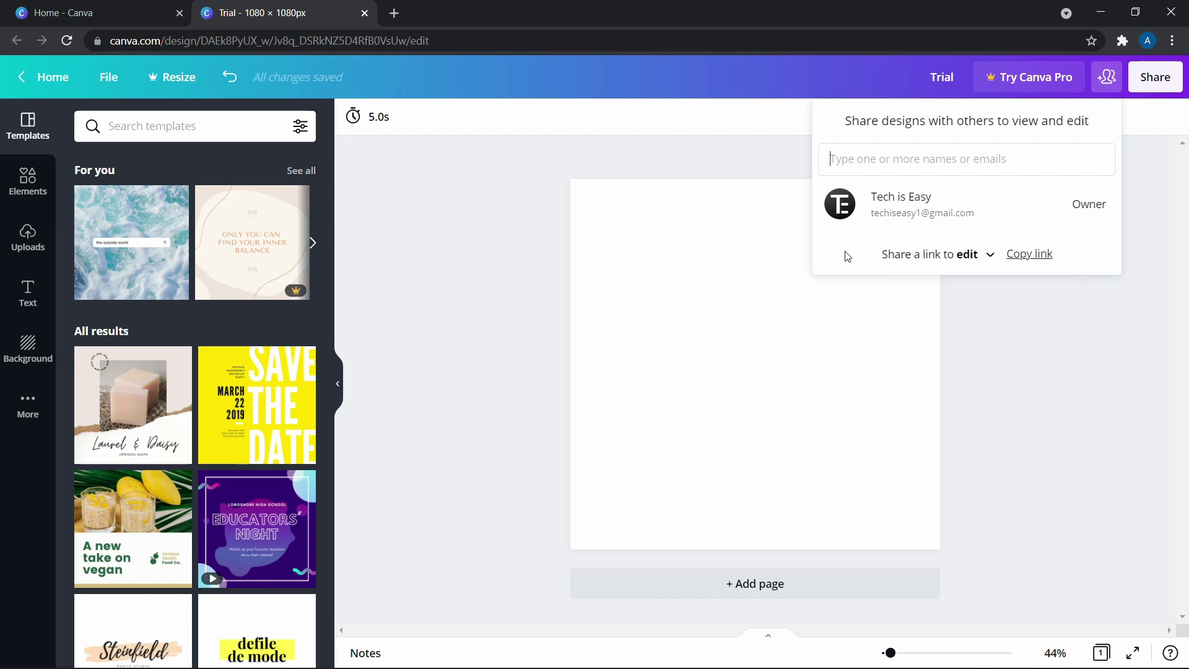
{"action": "left_click", "coordinate": [1024, 258]}
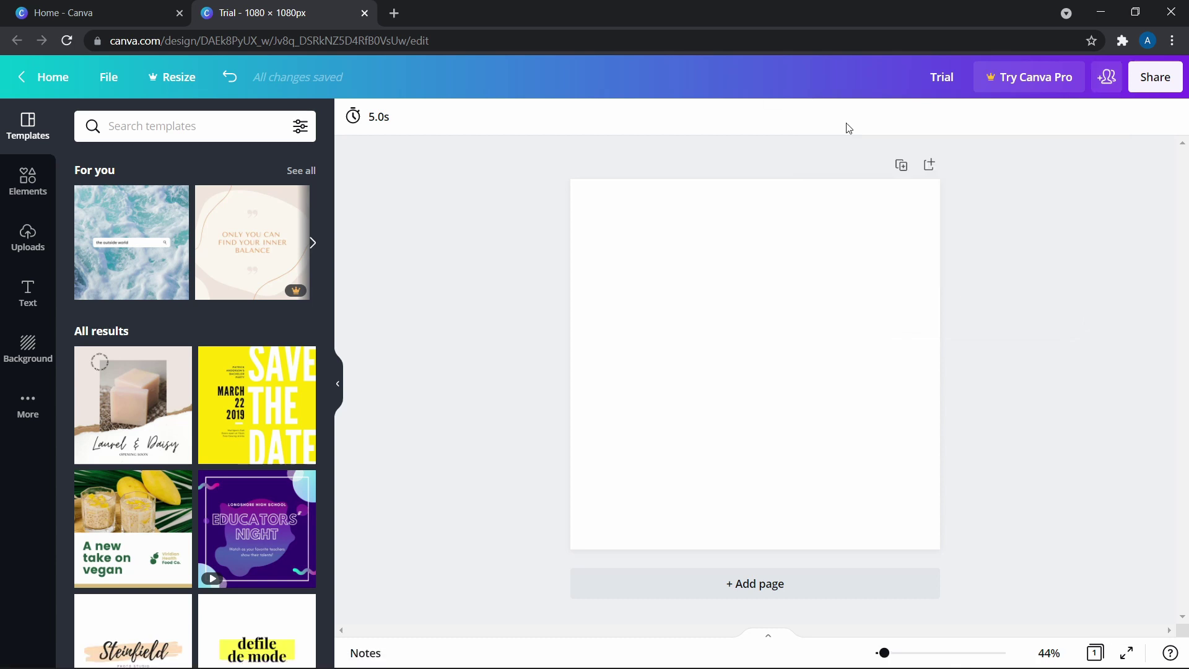
Step: Examine the design's publishing options and the additional Canva apps and integrations
{"action": "left_click", "coordinate": [1154, 77]}
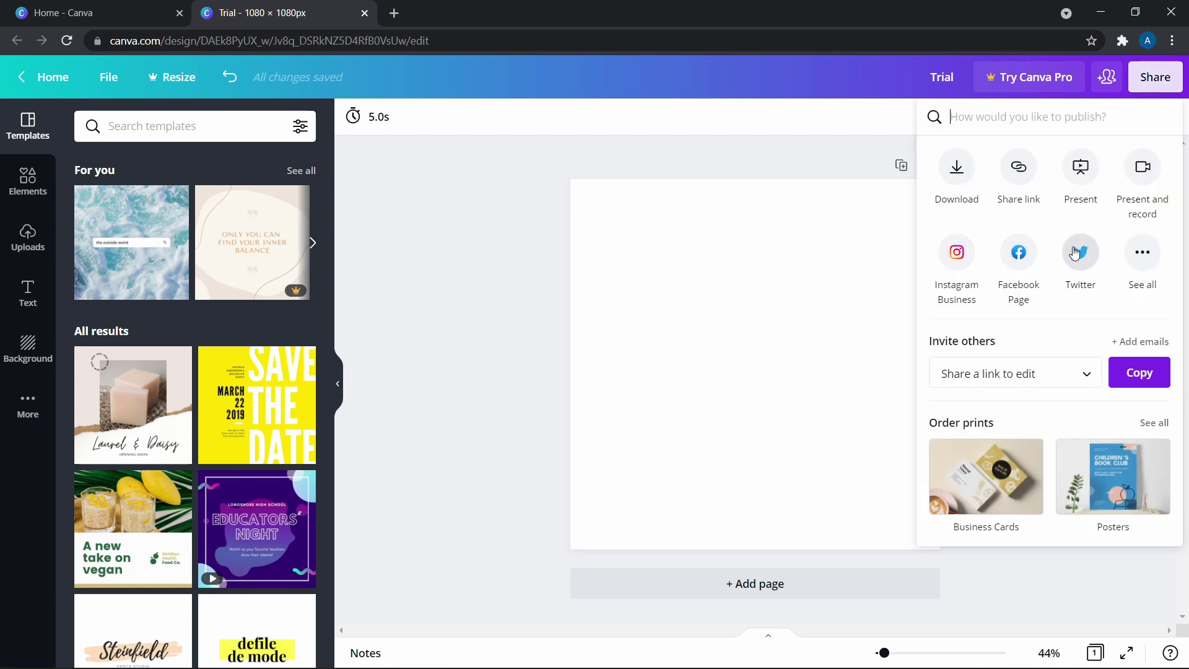
{"action": "left_click", "coordinate": [815, 166]}
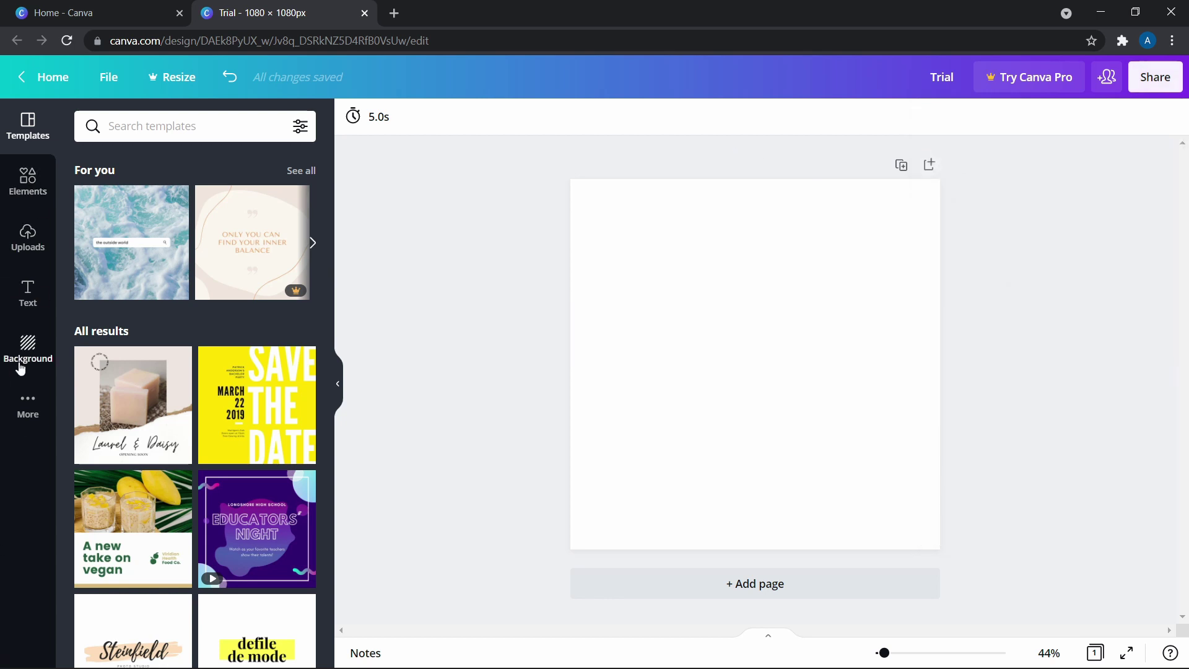
{"action": "left_click", "coordinate": [21, 410]}
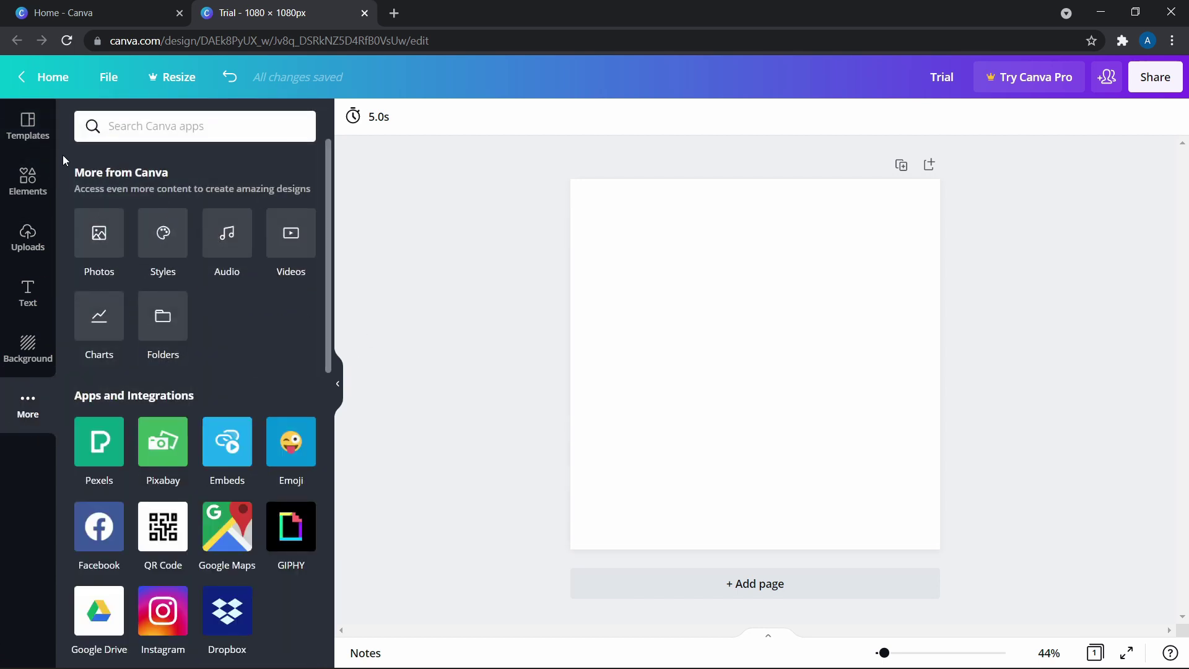
Step: Apply the free Zone logo template with the three coloured triangles to the blank page
{"action": "left_click", "coordinate": [27, 129]}
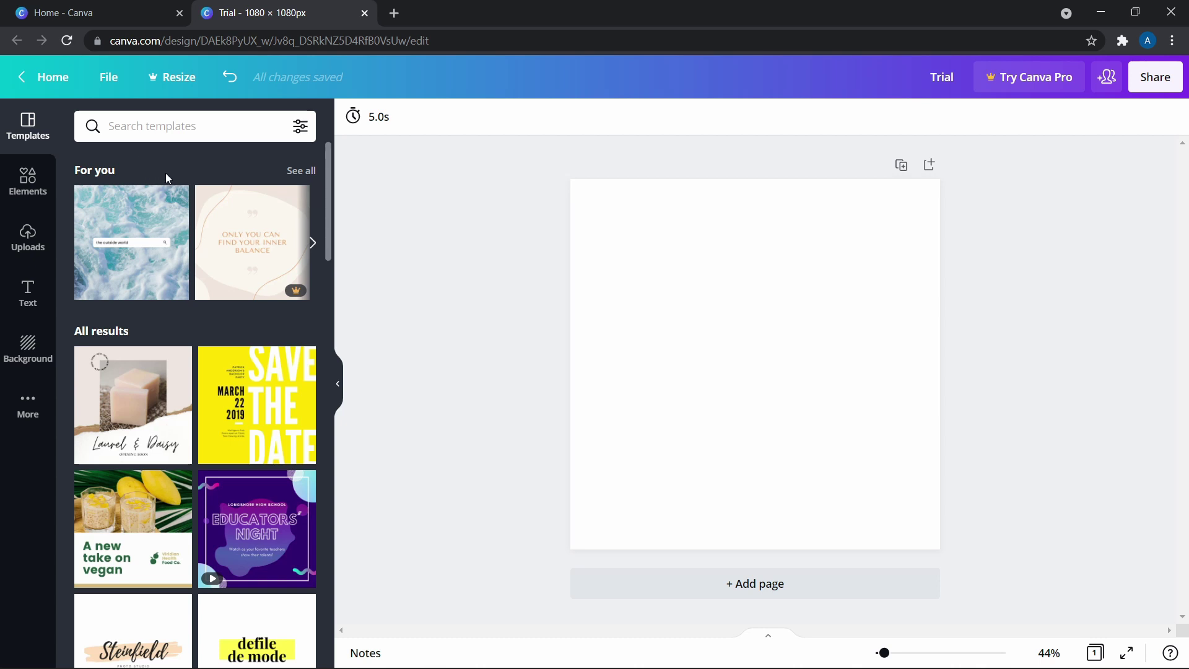
{"action": "scroll", "coordinate": [212, 467], "scroll_direction": "down", "scroll_amount": 5}
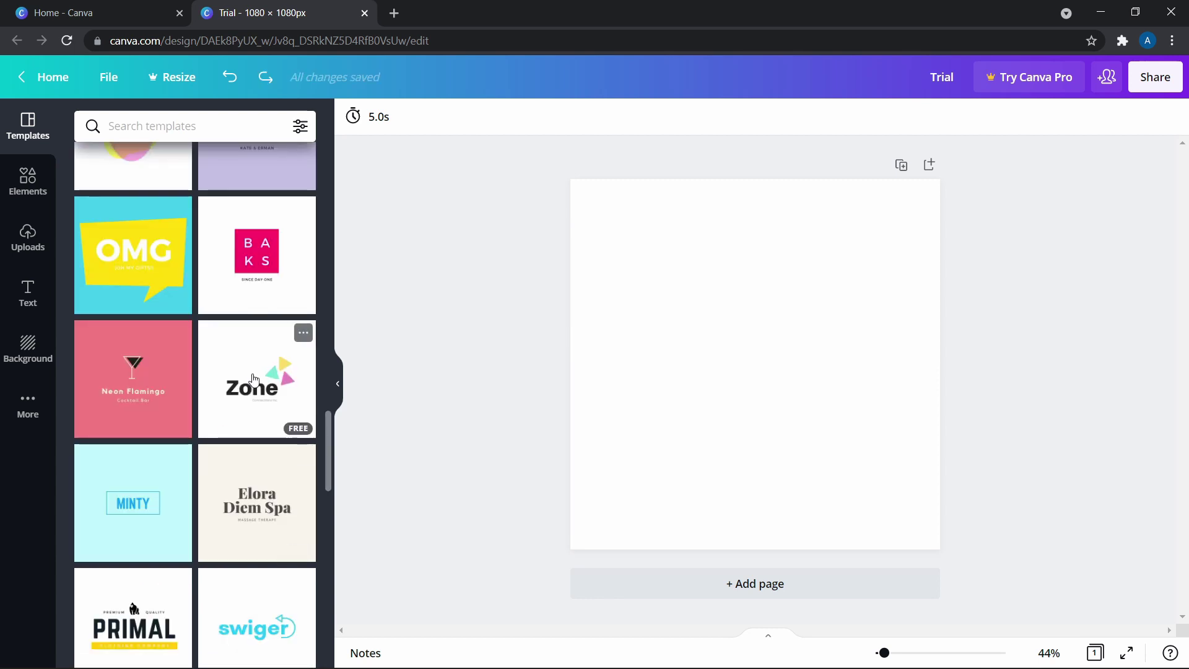
{"action": "left_click", "coordinate": [253, 379]}
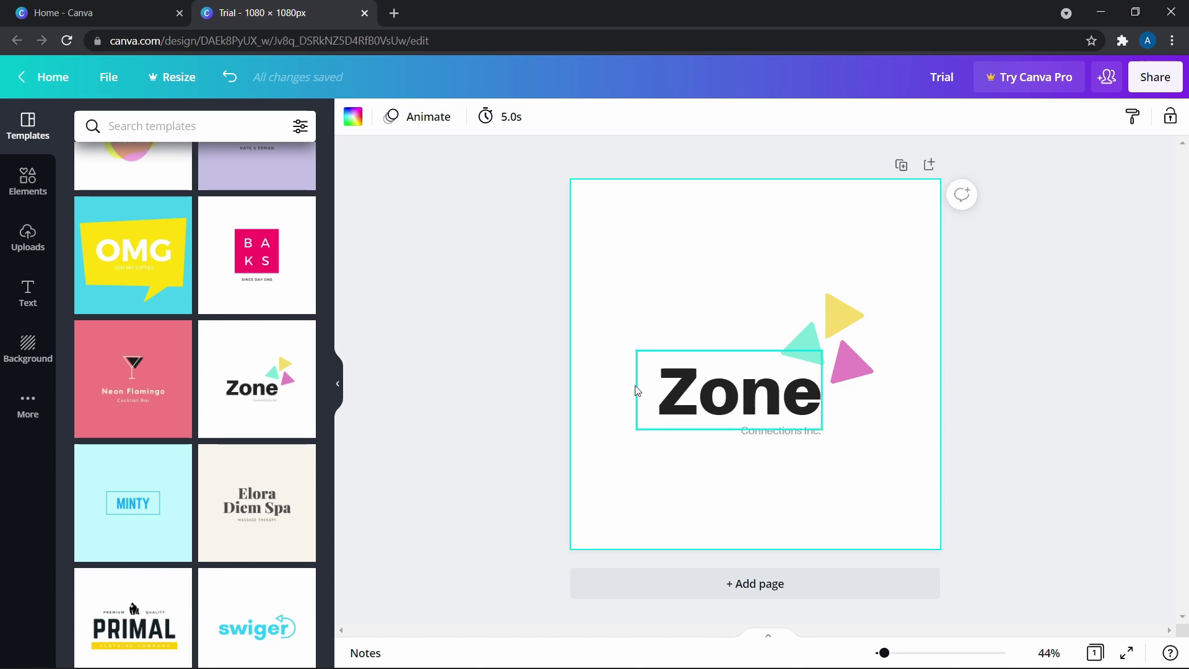
Step: Replace the template's headline text "Zone" with "Trial"
{"action": "left_click", "coordinate": [764, 384]}
{"action": "left_click", "coordinate": [765, 382]}
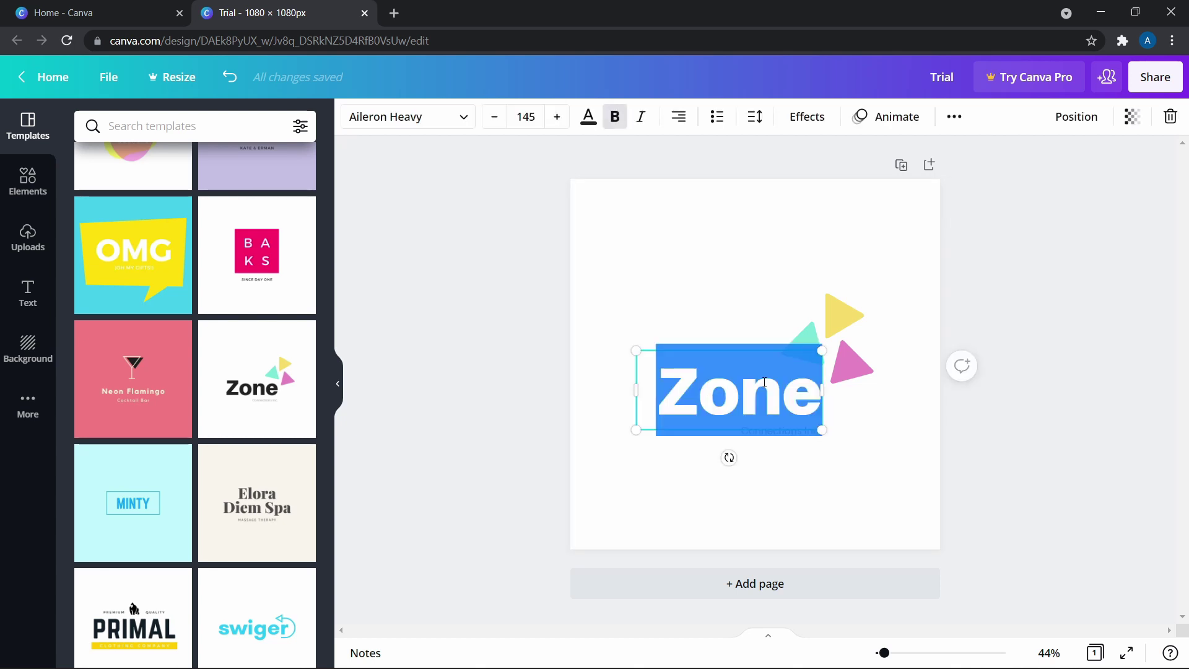
{"action": "type", "text": "Trial"}
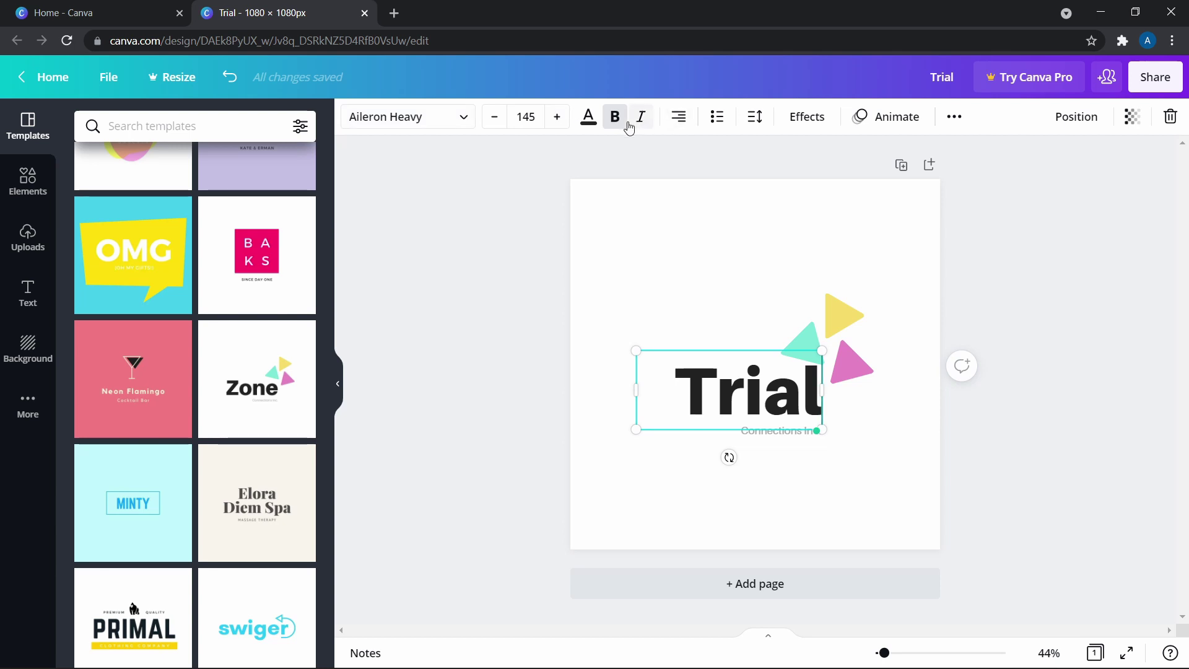
{"action": "key", "text": "Escape"}
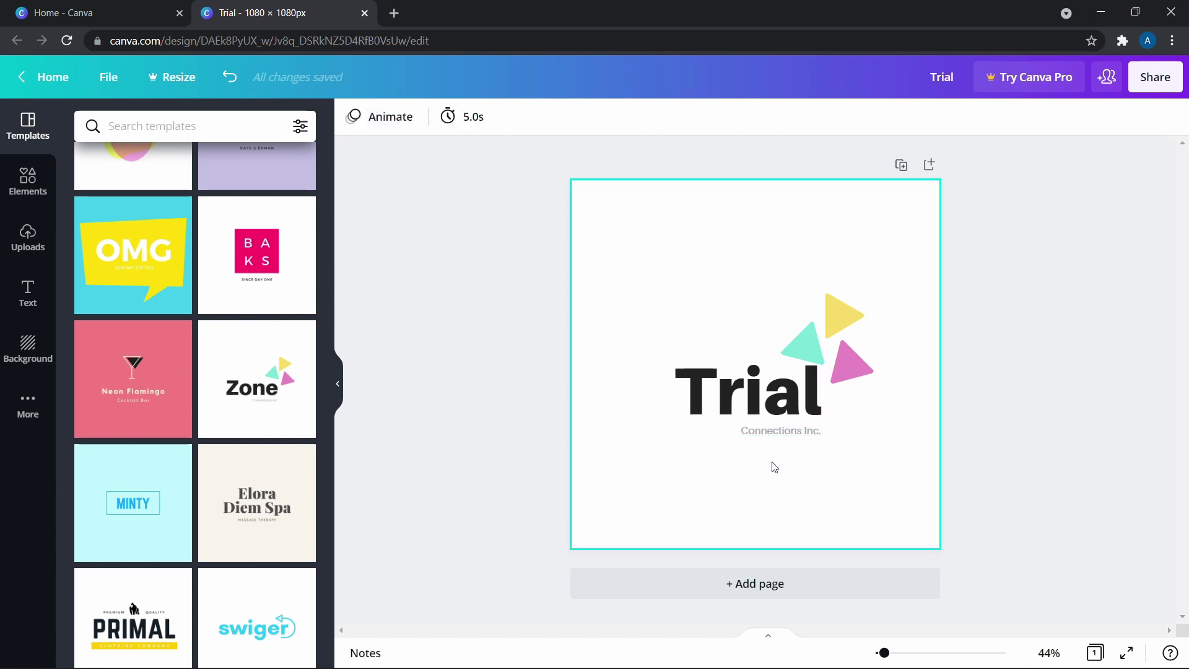
Step: Delete the yellow triangle from the logo, then select and deselect the green triangle
{"action": "left_click", "coordinate": [833, 321]}
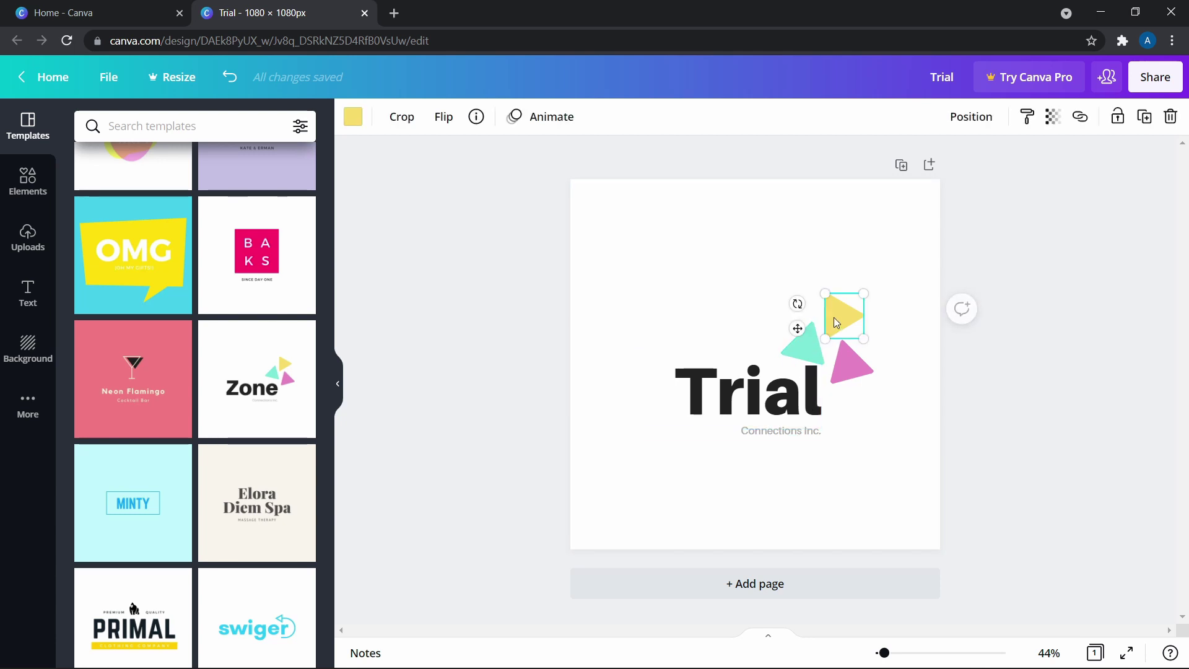
{"action": "key", "text": "Delete"}
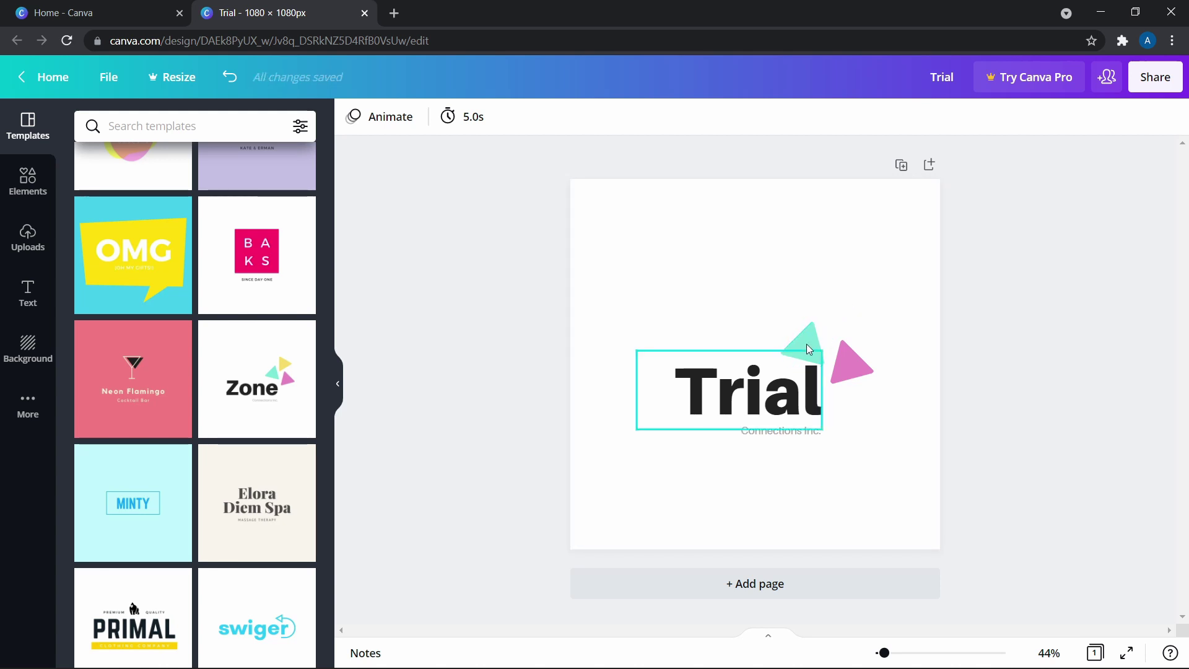
{"action": "left_click", "coordinate": [808, 348]}
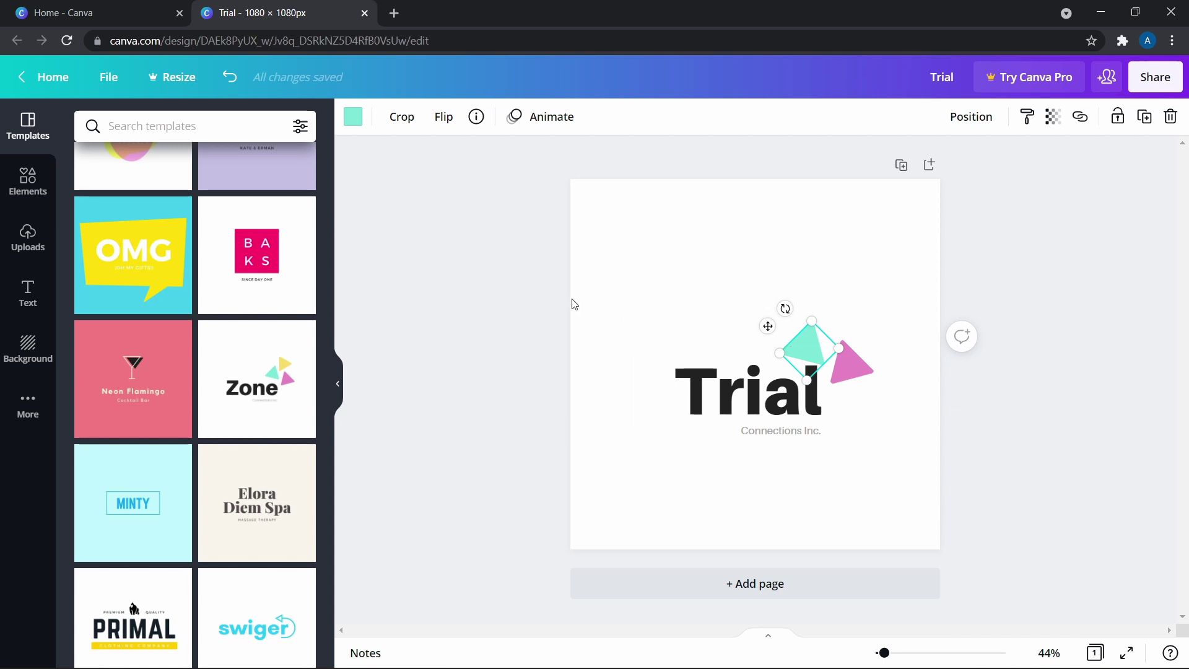
{"action": "left_click", "coordinate": [548, 296]}
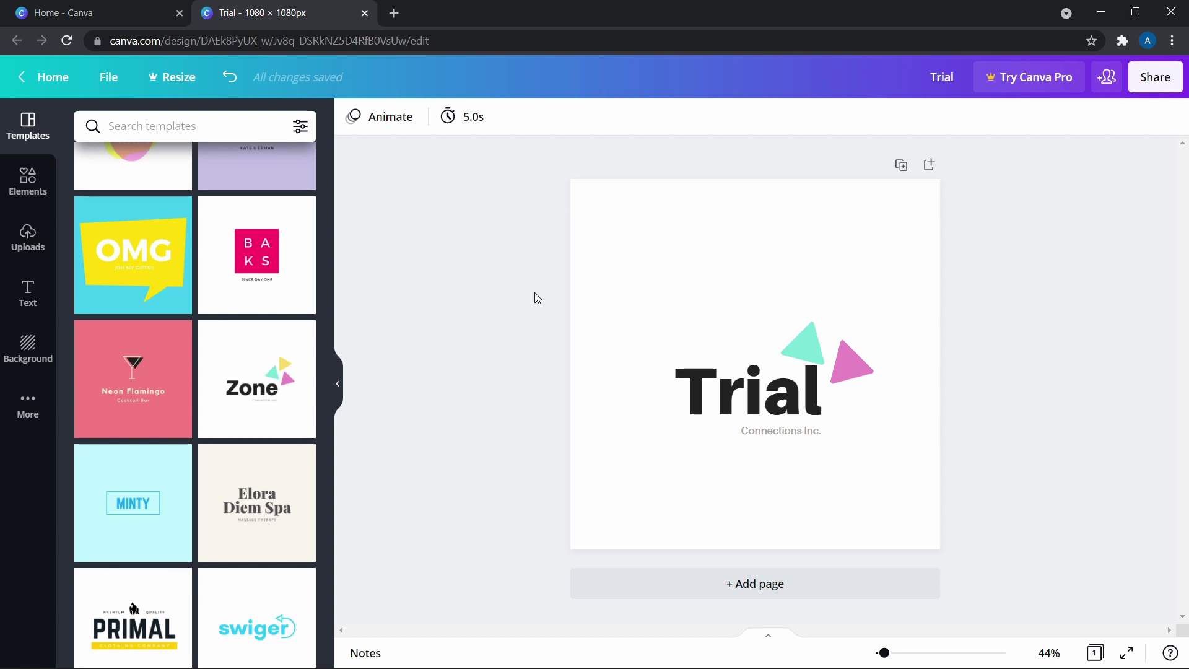
Step: Undo the triangle deletion, the headline edit and the template placement to get back to a blank page
{"action": "key", "text": "ctrl+z"}
{"action": "key", "text": "ctrl+z"}
{"action": "key", "text": "ctrl+z"}
{"action": "key", "text": "ctrl+z"}
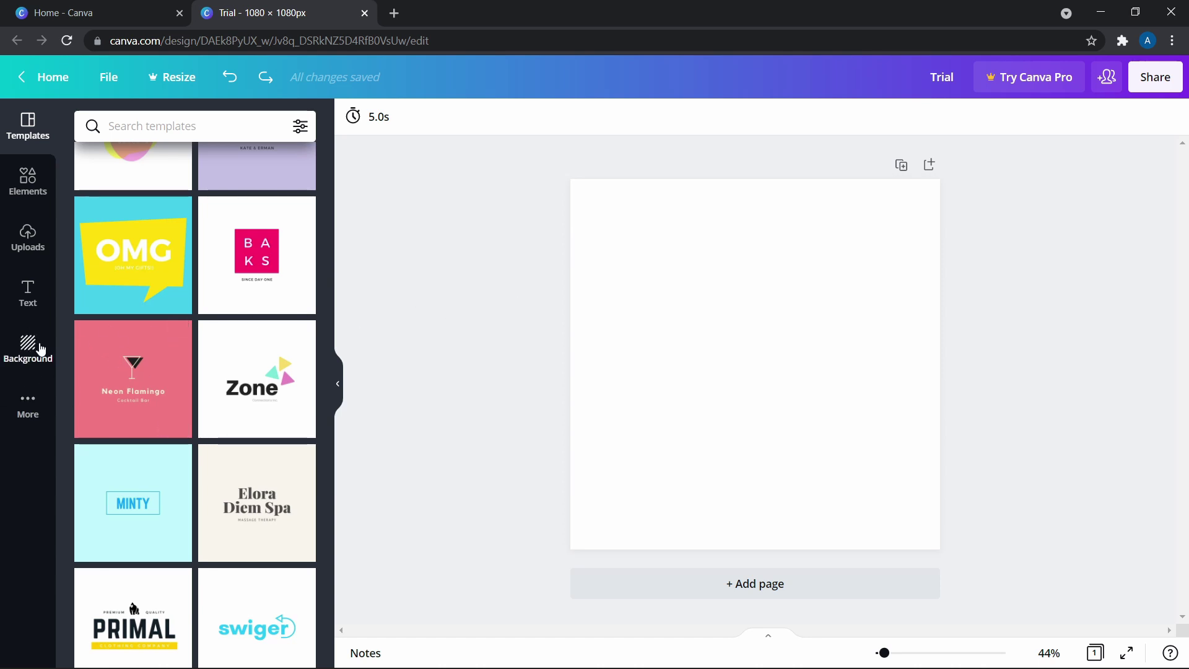
Step: Apply the free dark blue-to-purple gradient from the background library to the page
{"action": "left_click", "coordinate": [33, 344]}
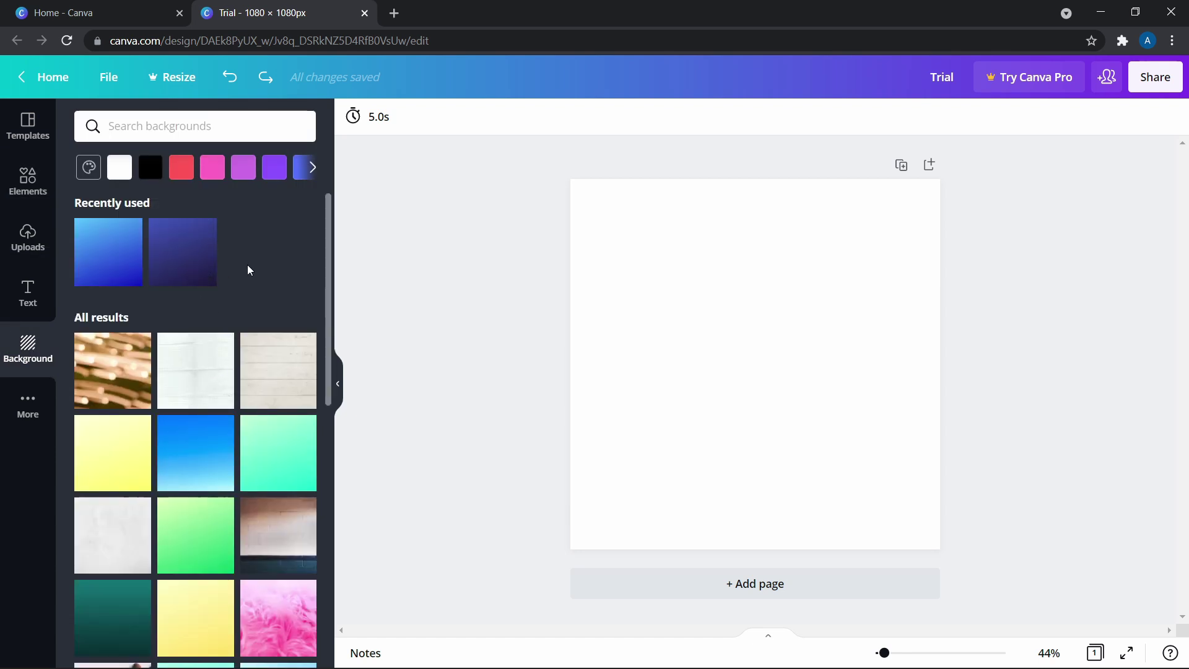
{"action": "scroll", "coordinate": [236, 434], "scroll_direction": "down", "scroll_amount": 10}
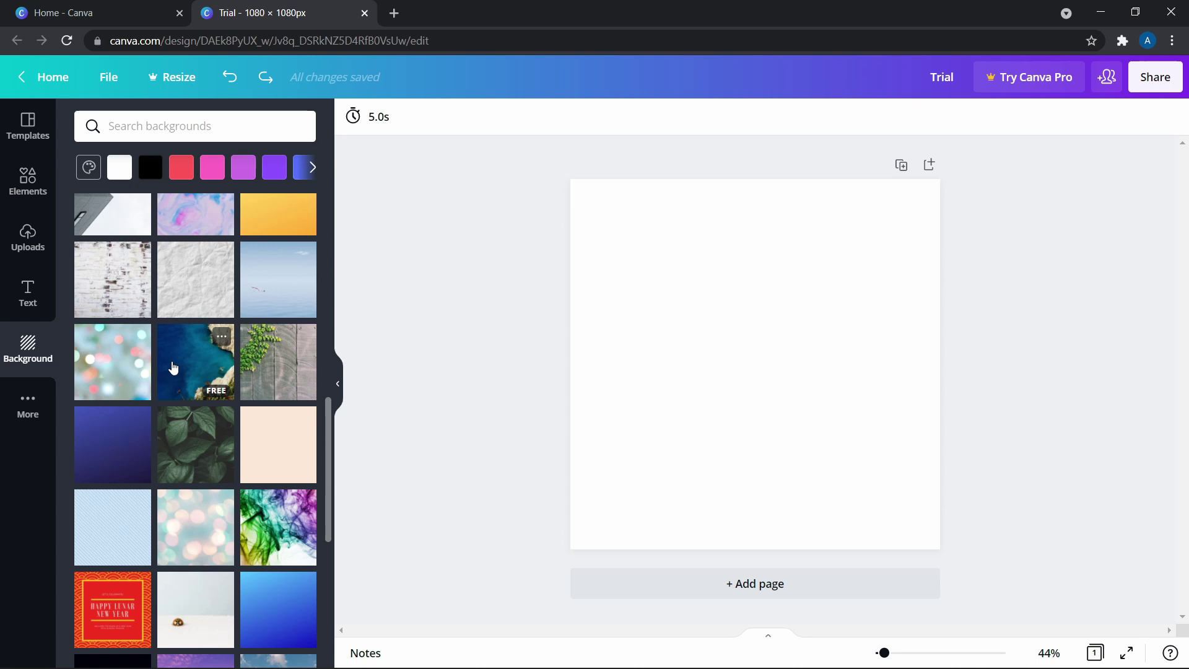
{"action": "scroll", "coordinate": [174, 368], "scroll_direction": "down", "scroll_amount": 3}
{"action": "scroll", "coordinate": [176, 346], "scroll_direction": "up", "scroll_amount": 2}
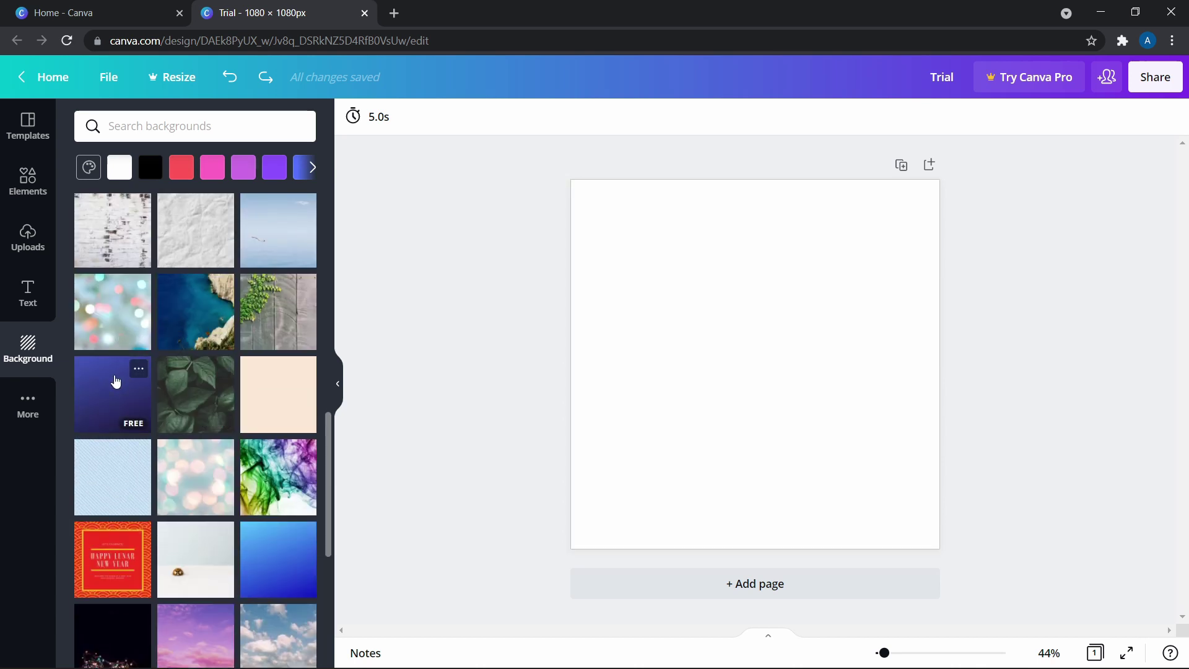
{"action": "left_click", "coordinate": [115, 382]}
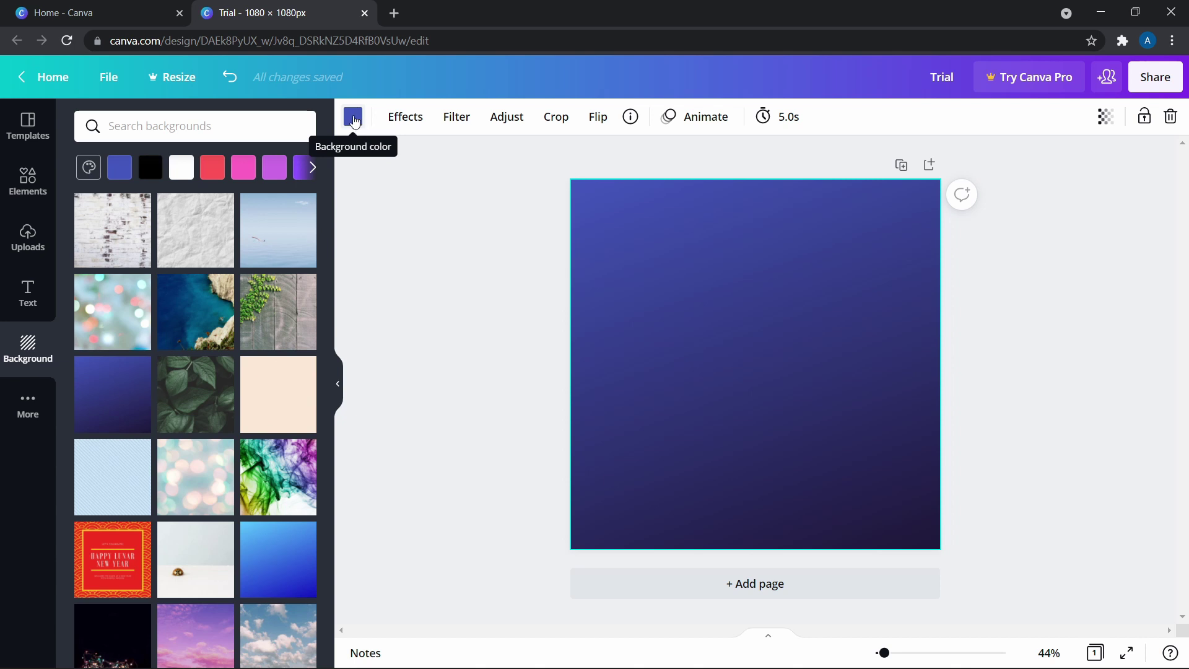
Step: Recolour the background gradient's light end with the default yellow, and finish with the custom light blue #59A0FF
{"action": "left_click", "coordinate": [354, 124]}
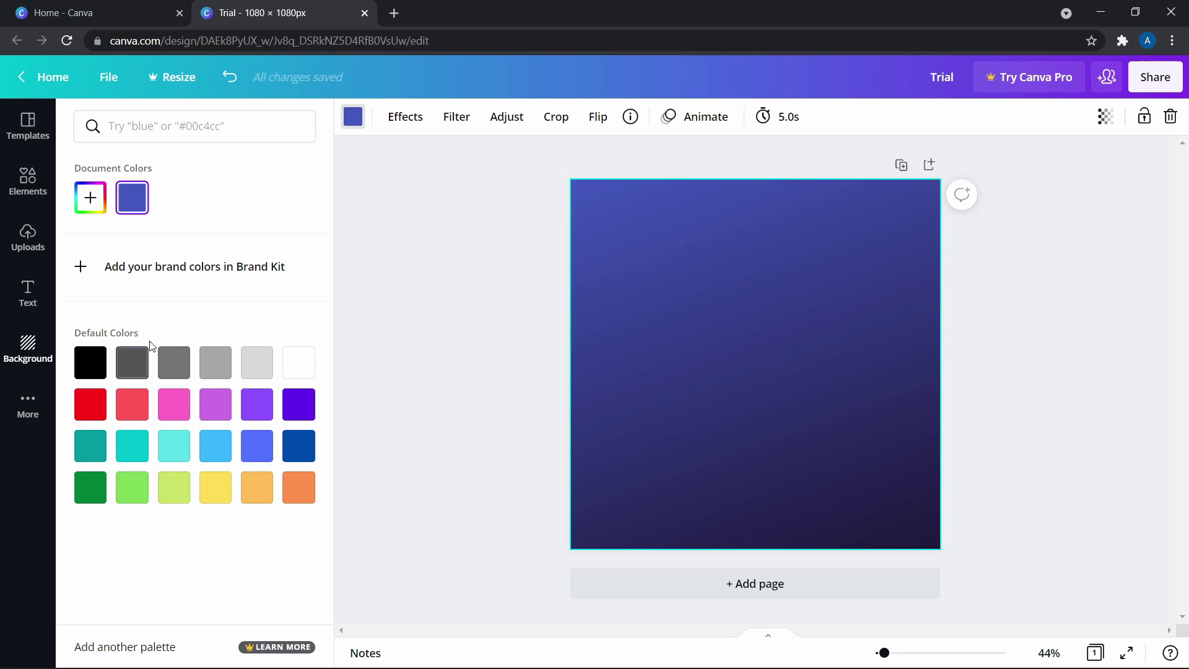
{"action": "left_click", "coordinate": [223, 494]}
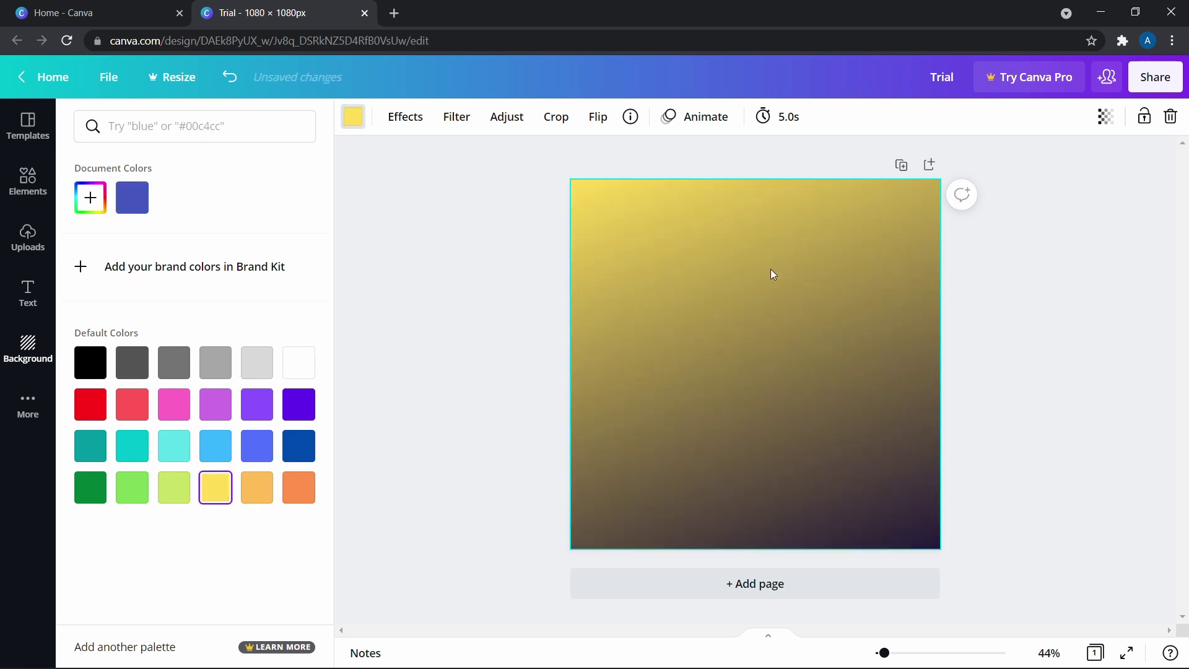
{"action": "left_click", "coordinate": [91, 200]}
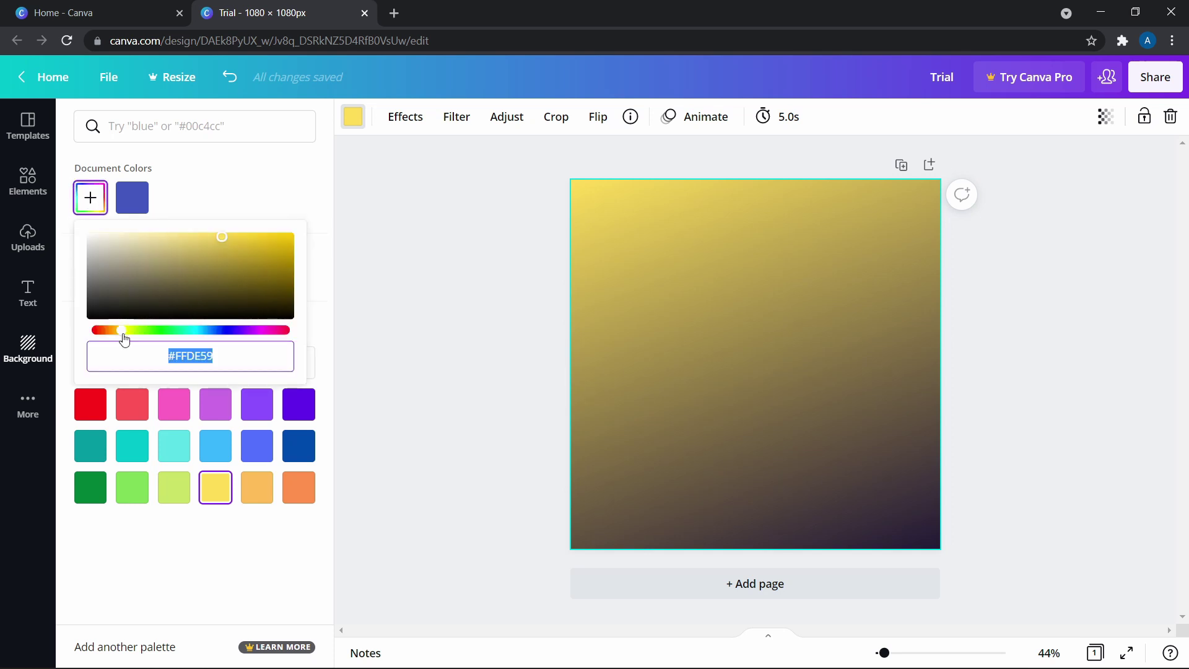
{"action": "left_click_drag", "start_coordinate": [122, 330], "coordinate": [208, 330]}
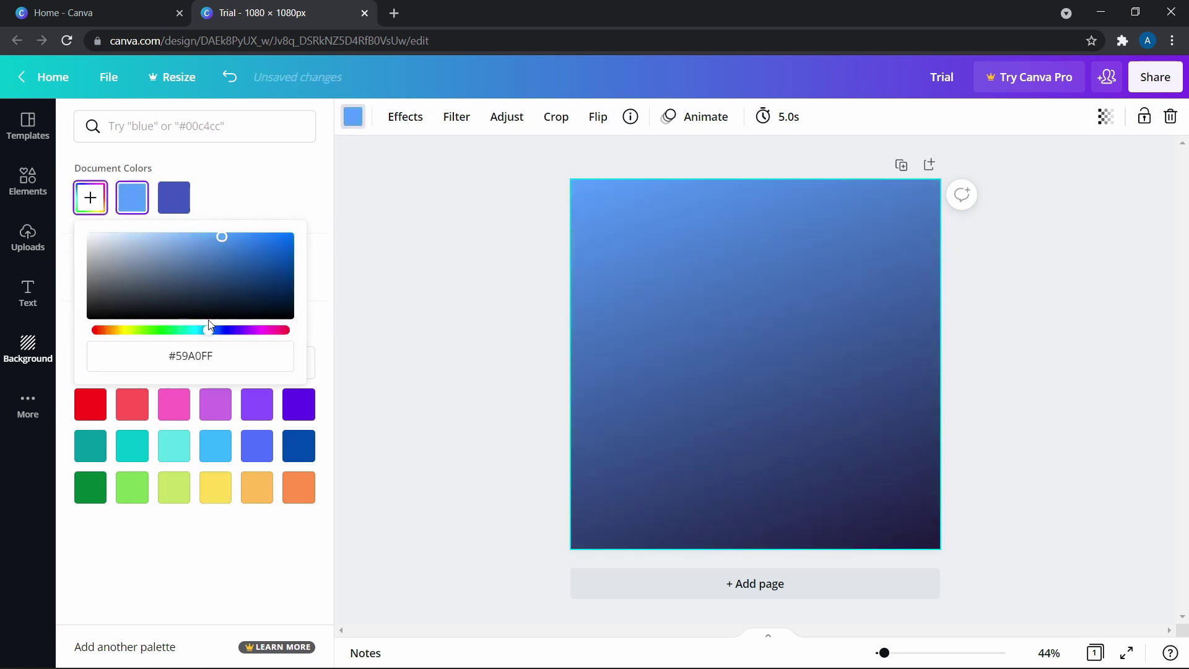
{"action": "left_click", "coordinate": [190, 553]}
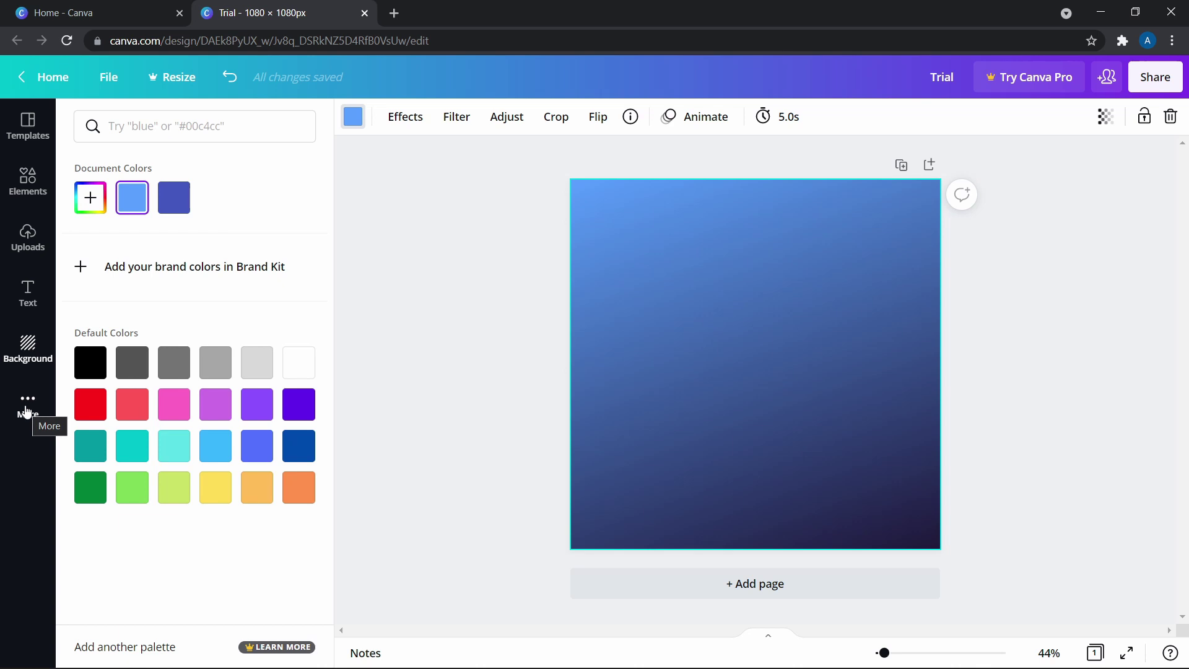
Step: Upload the image white.jpg from the device's Downloads folder to the uploaded media
{"action": "left_click", "coordinate": [36, 247]}
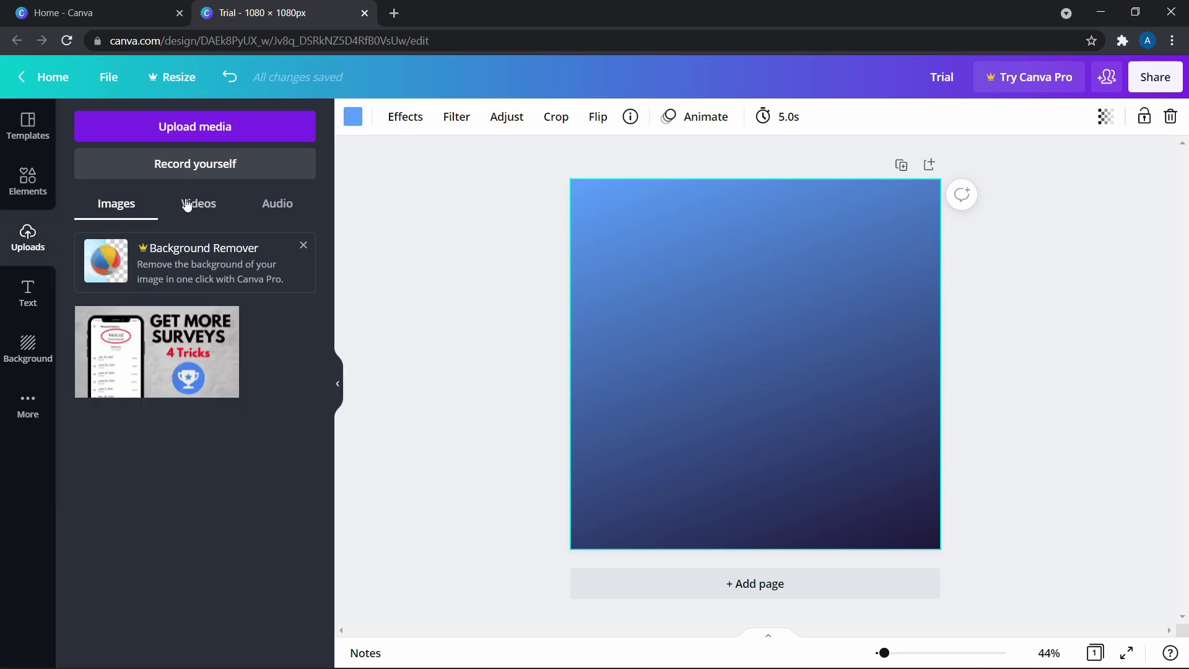
{"action": "left_click", "coordinate": [165, 129]}
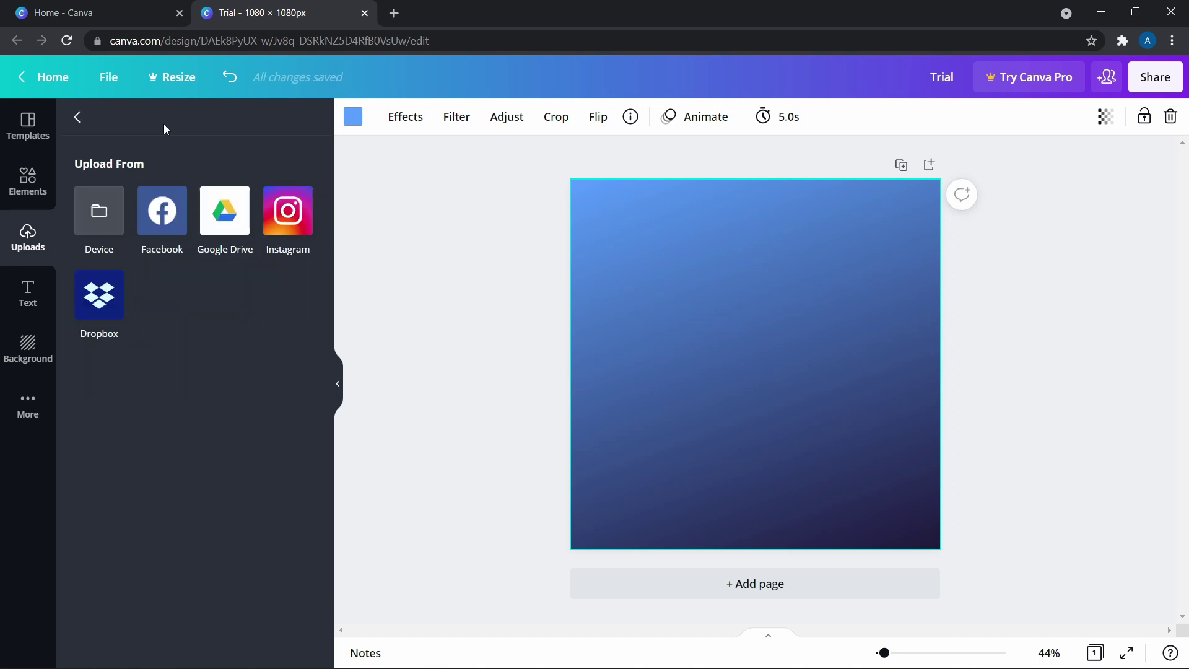
{"action": "left_click", "coordinate": [102, 224]}
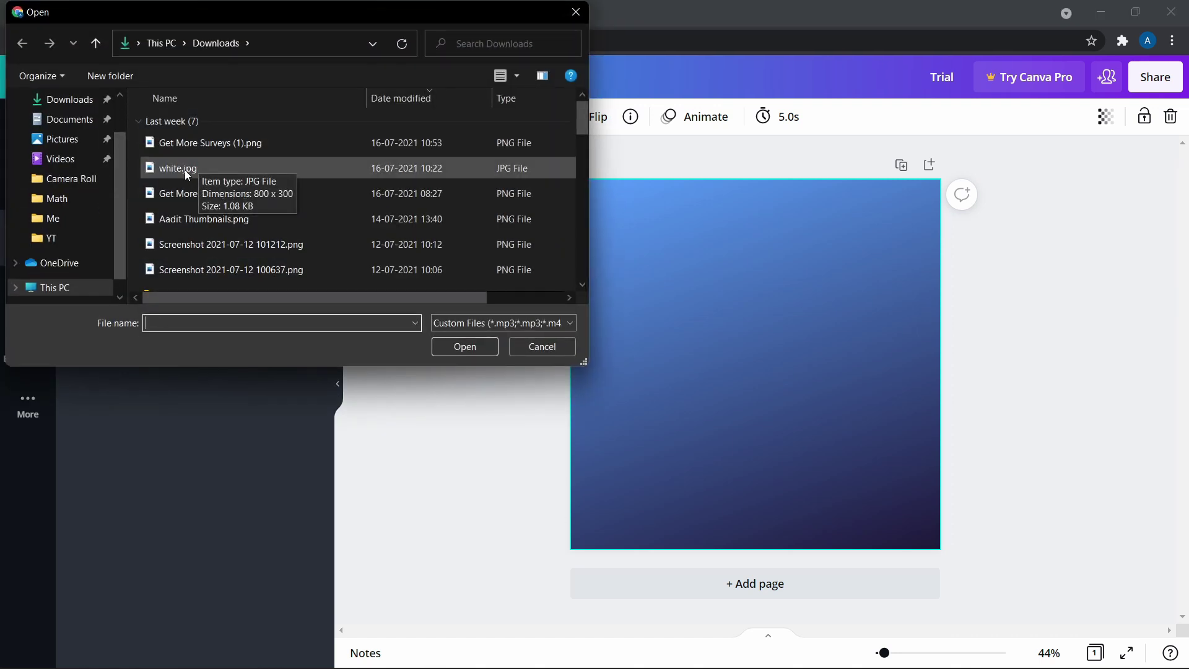
{"action": "left_click", "coordinate": [176, 168]}
{"action": "double_click", "coordinate": [176, 169]}
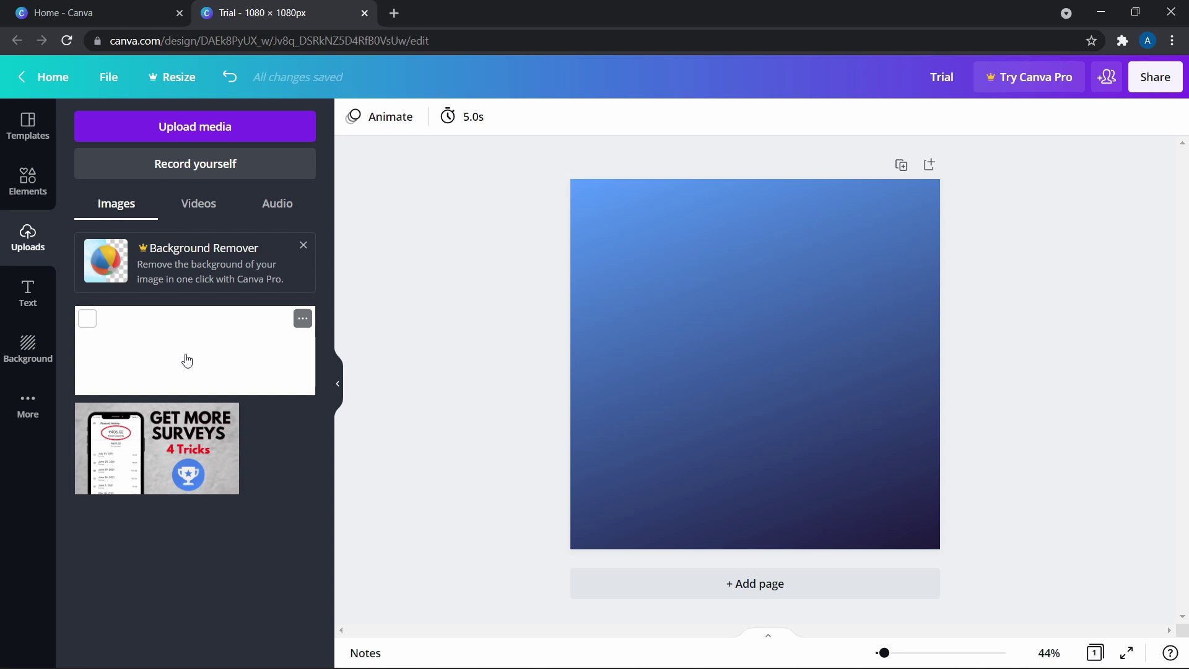
Step: Try placing the uploaded white image on the page, enlarging it and replacing the page background with it
{"action": "left_click_drag", "start_coordinate": [187, 361], "coordinate": [793, 336]}
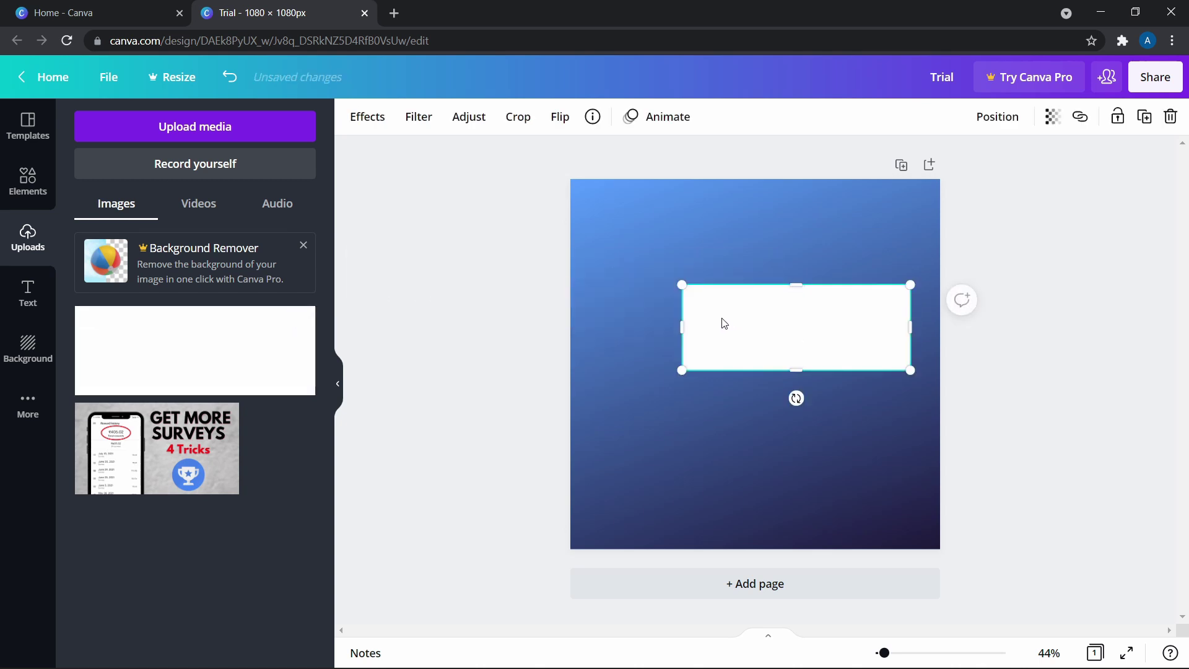
{"action": "left_click_drag", "start_coordinate": [681, 370], "coordinate": [636, 386]}
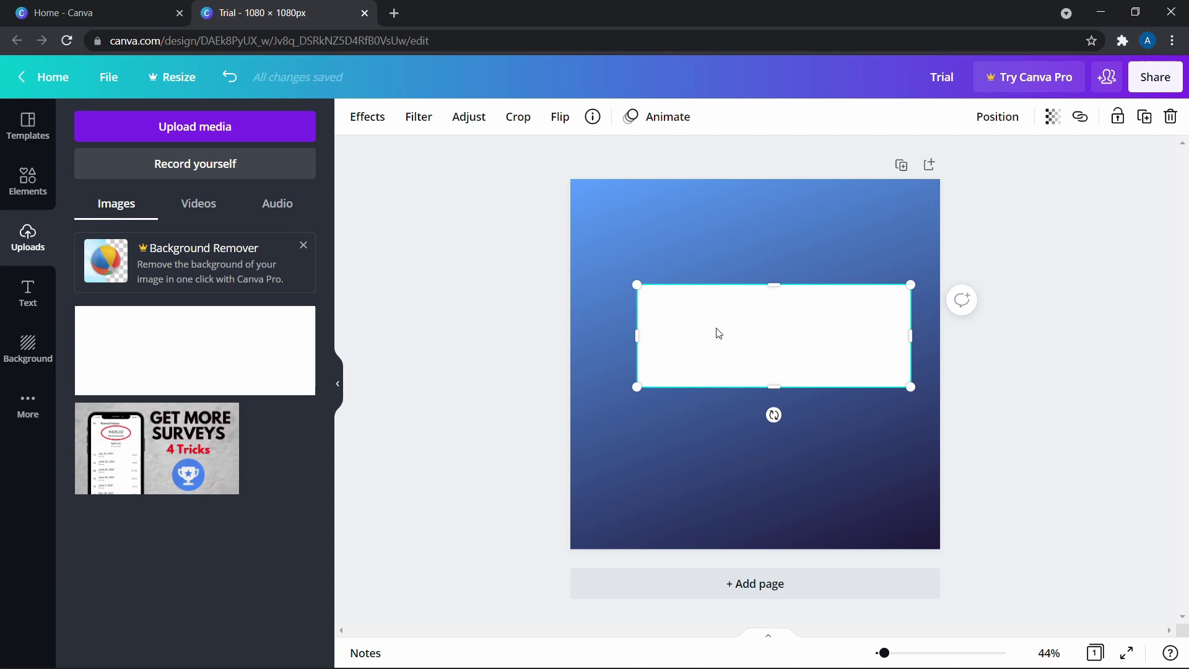
{"action": "right_click", "coordinate": [718, 334]}
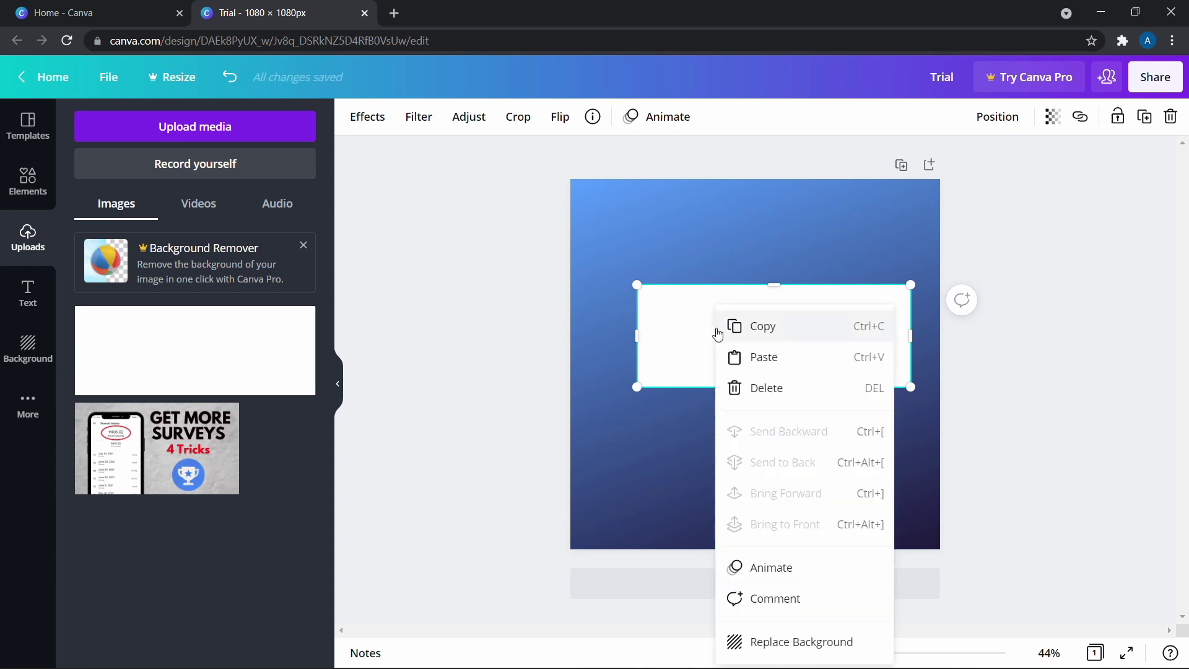
{"action": "left_click", "coordinate": [784, 643]}
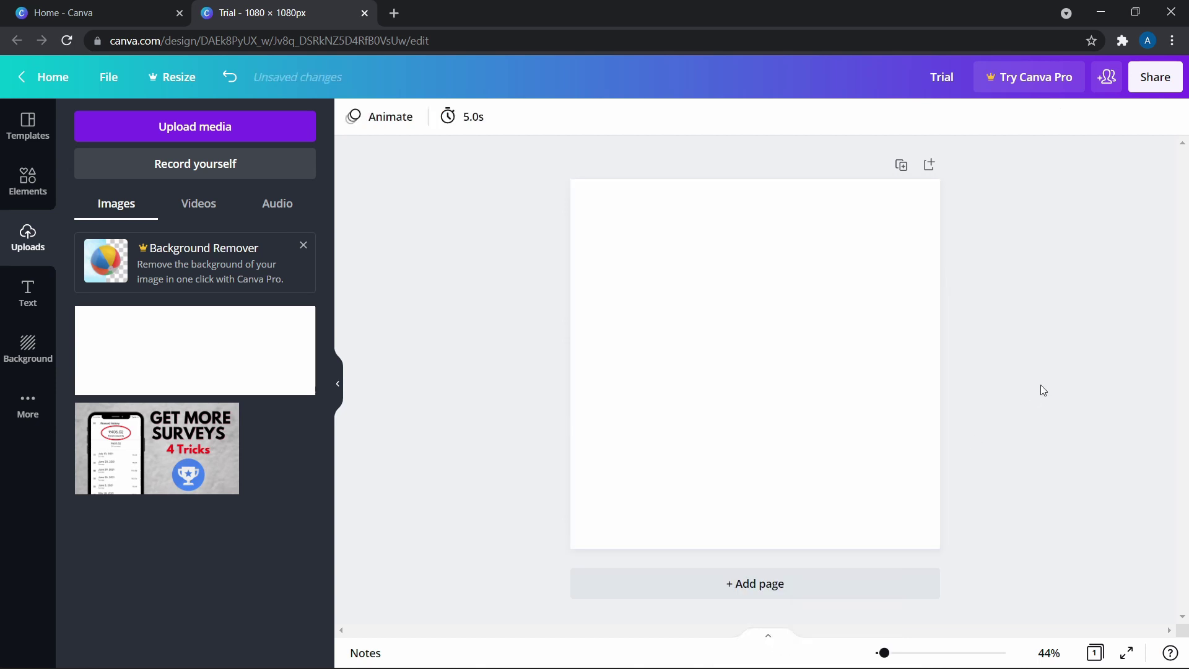
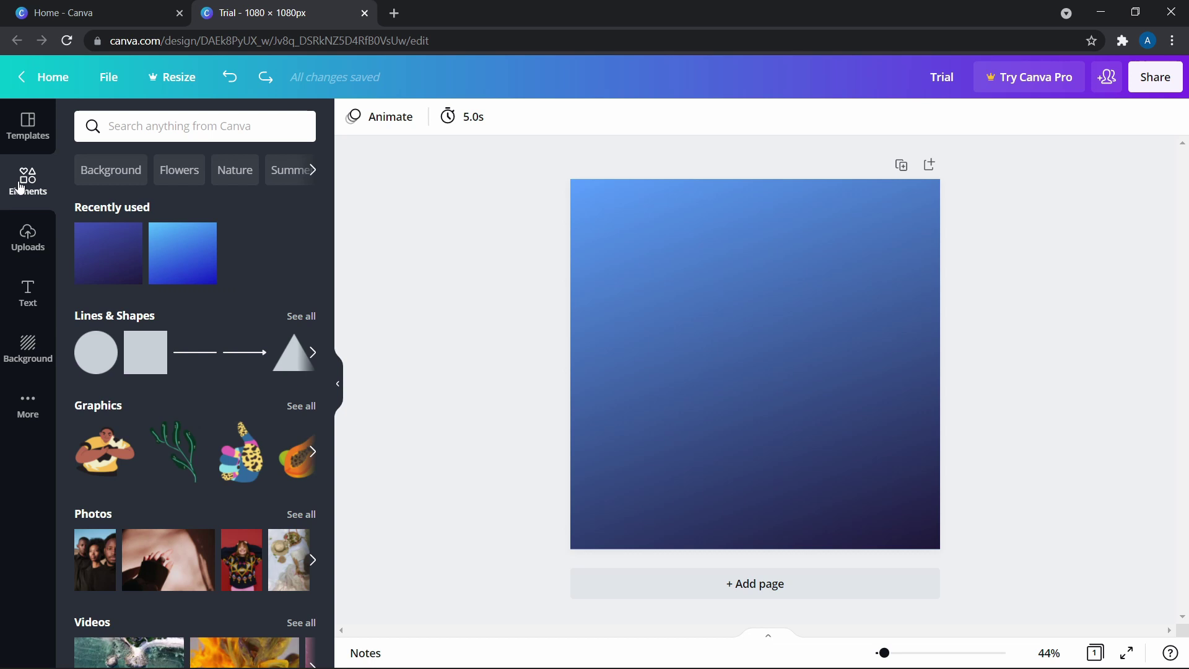
Step: Add the free sunlit forest path photo from the Nature elements and fit it across the full width of the page's lower part
{"action": "scroll", "coordinate": [150, 307], "scroll_direction": "down", "scroll_amount": 1}
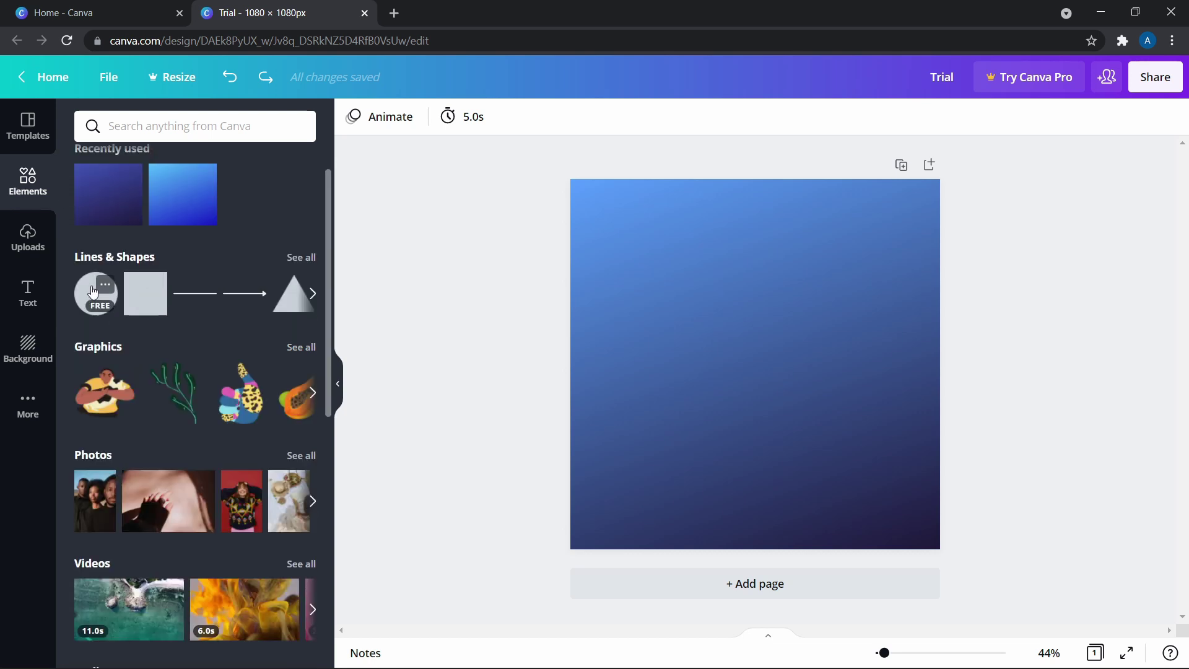
{"action": "scroll", "coordinate": [228, 192], "scroll_direction": "up", "scroll_amount": 1}
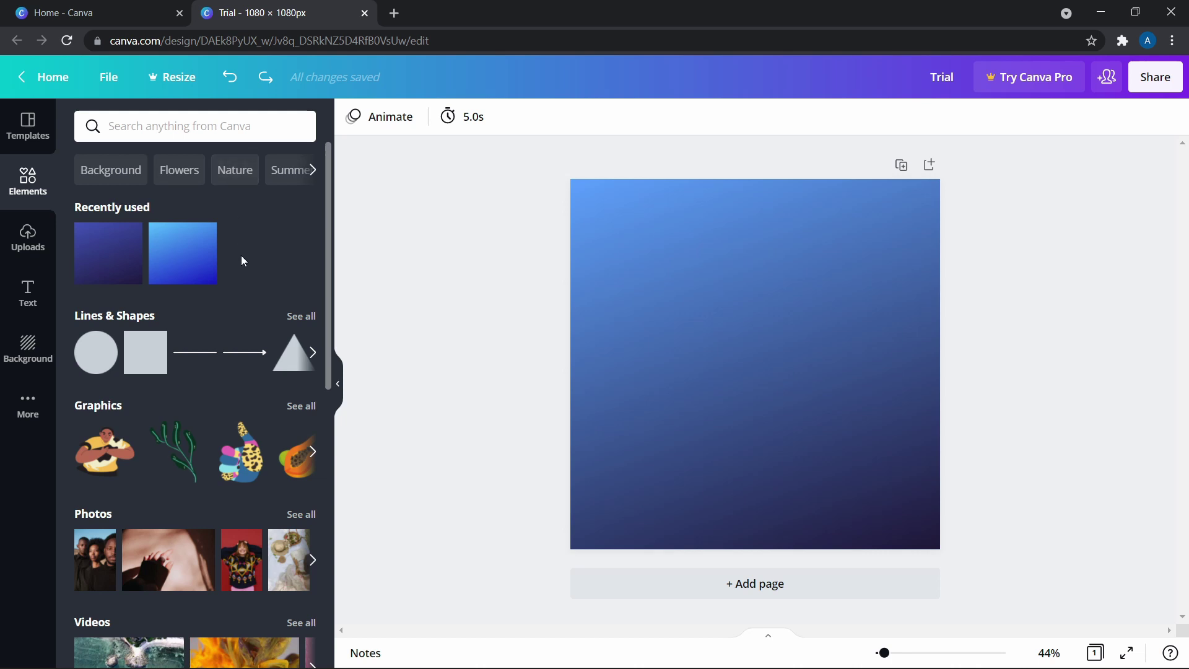
{"action": "left_click", "coordinate": [235, 171]}
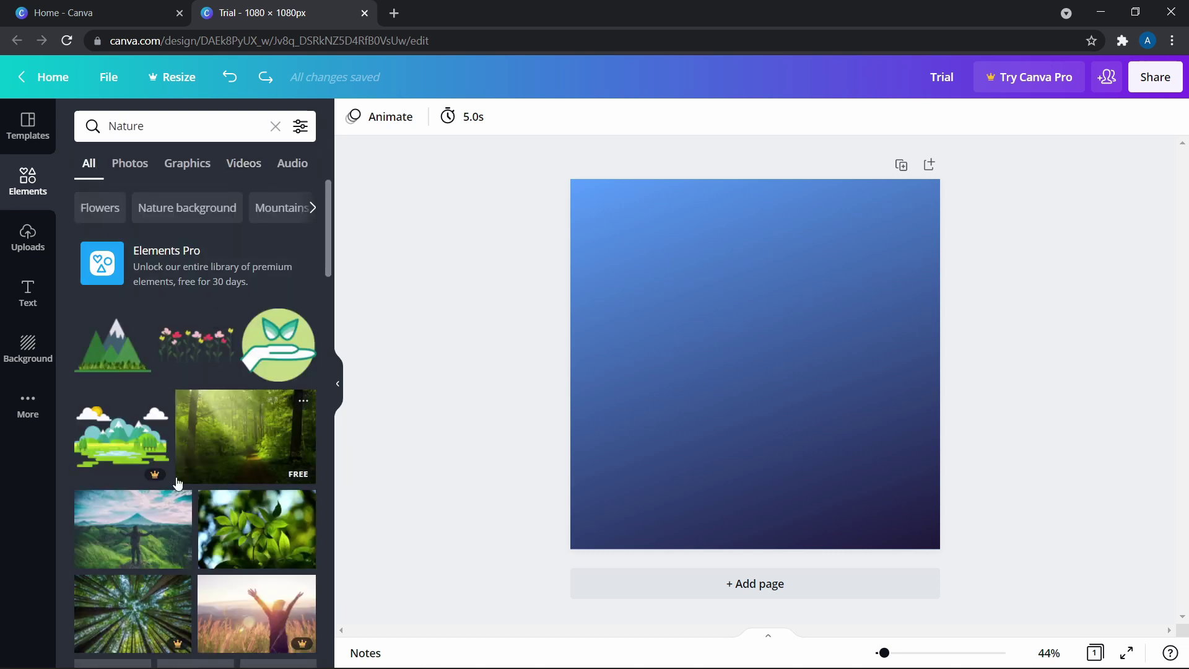
{"action": "scroll", "coordinate": [189, 405], "scroll_direction": "down", "scroll_amount": 1}
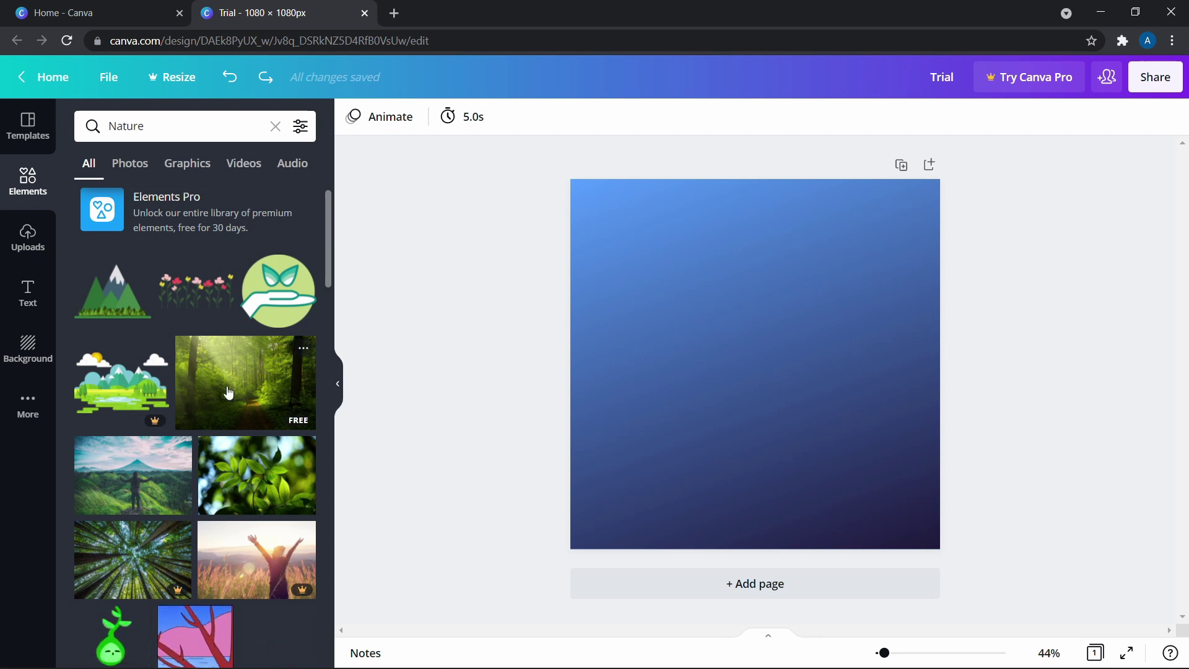
{"action": "left_click_drag", "start_coordinate": [228, 391], "coordinate": [776, 387]}
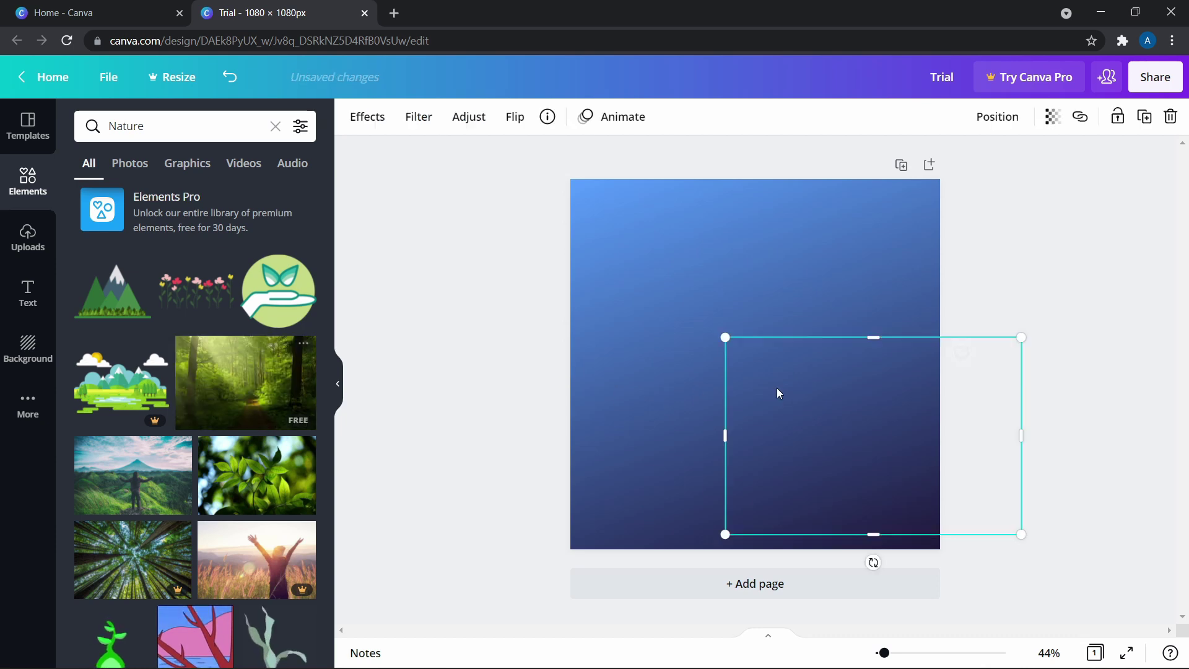
{"action": "left_click_drag", "start_coordinate": [827, 419], "coordinate": [672, 385]}
{"action": "left_click_drag", "start_coordinate": [871, 503], "coordinate": [945, 505]}
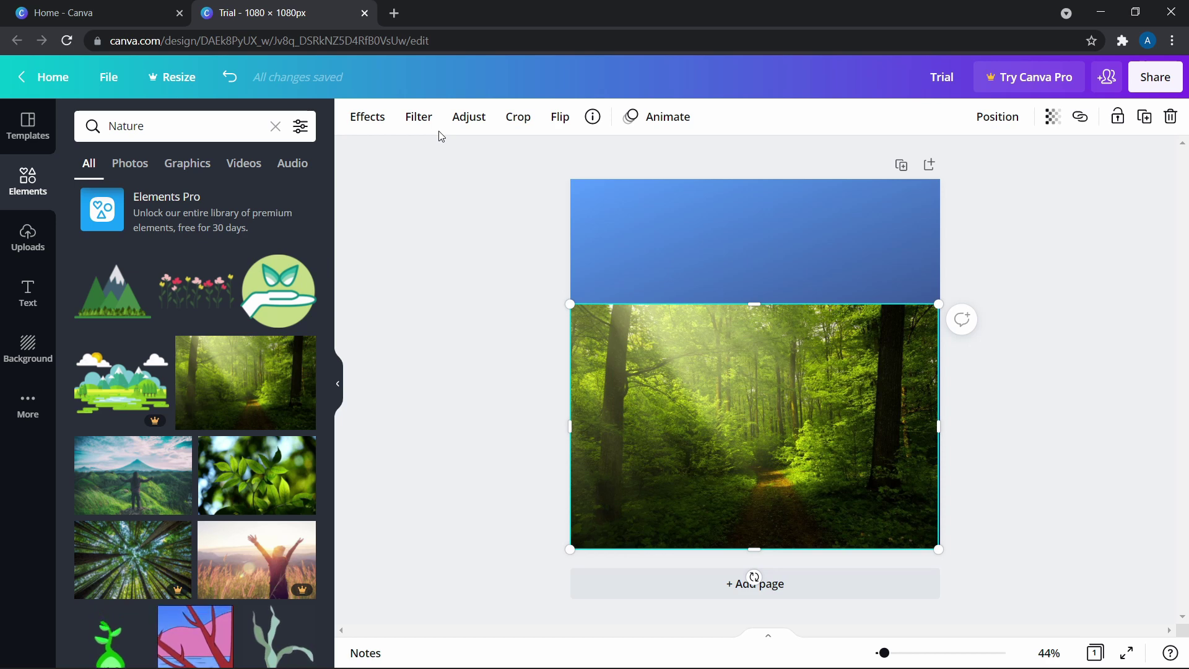
Step: Apply the Drama filter at intensity 50 to the forest photo and check its adjustment settings
{"action": "left_click", "coordinate": [364, 121]}
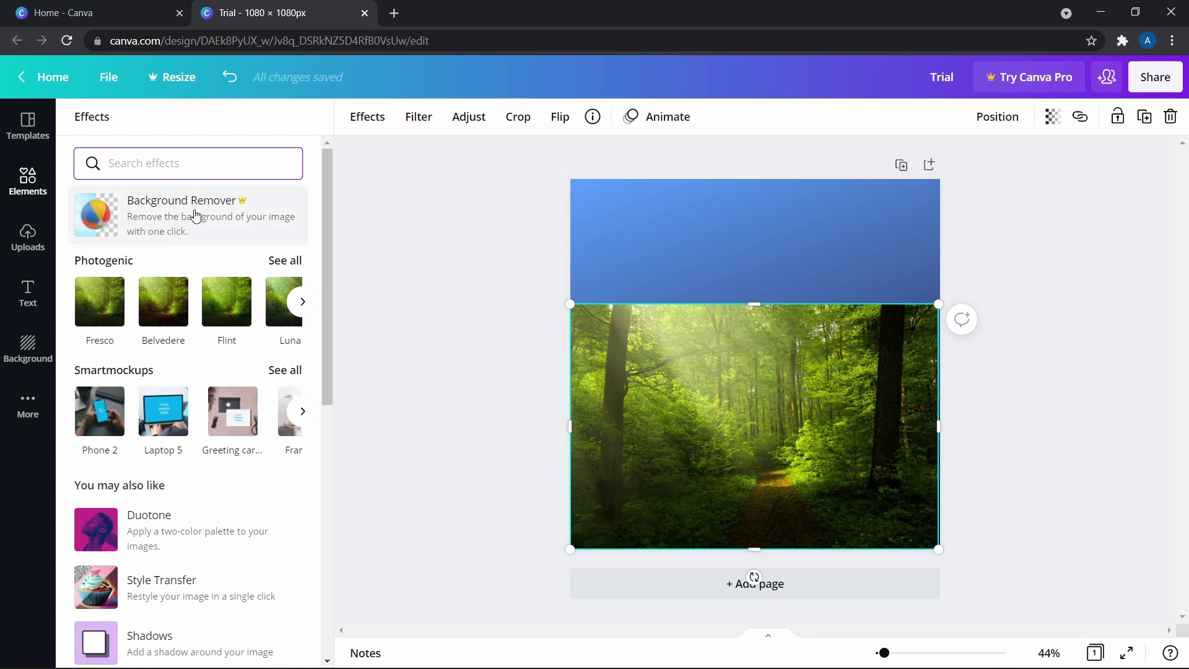
{"action": "left_click", "coordinate": [419, 119]}
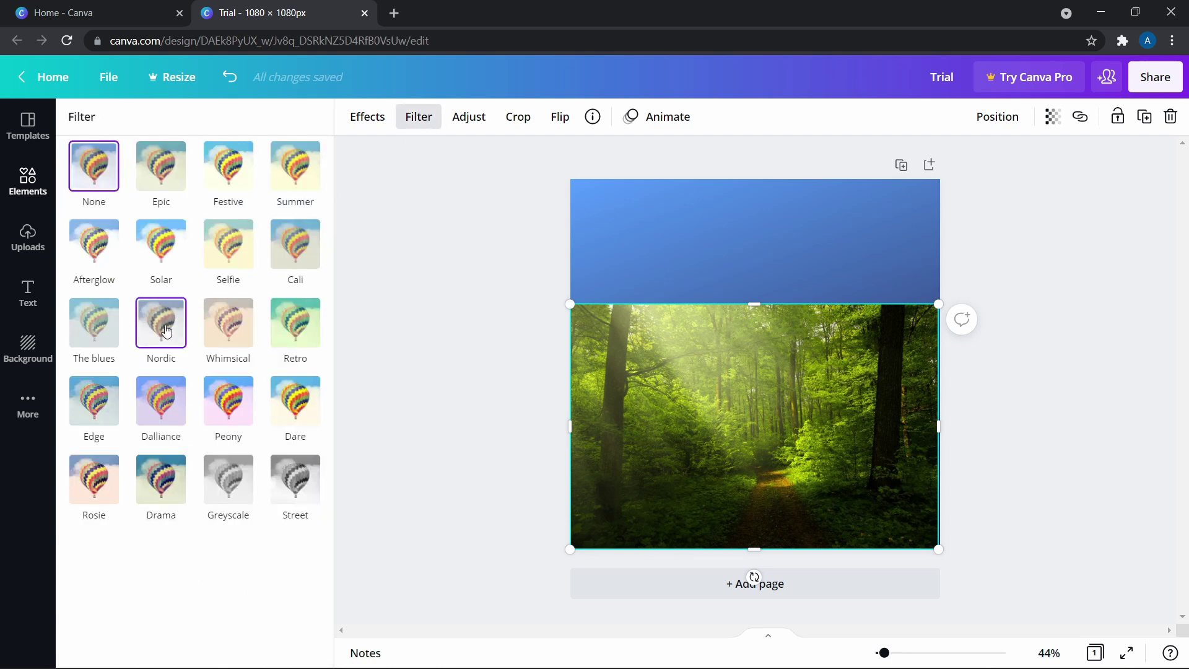
{"action": "left_click", "coordinate": [160, 495]}
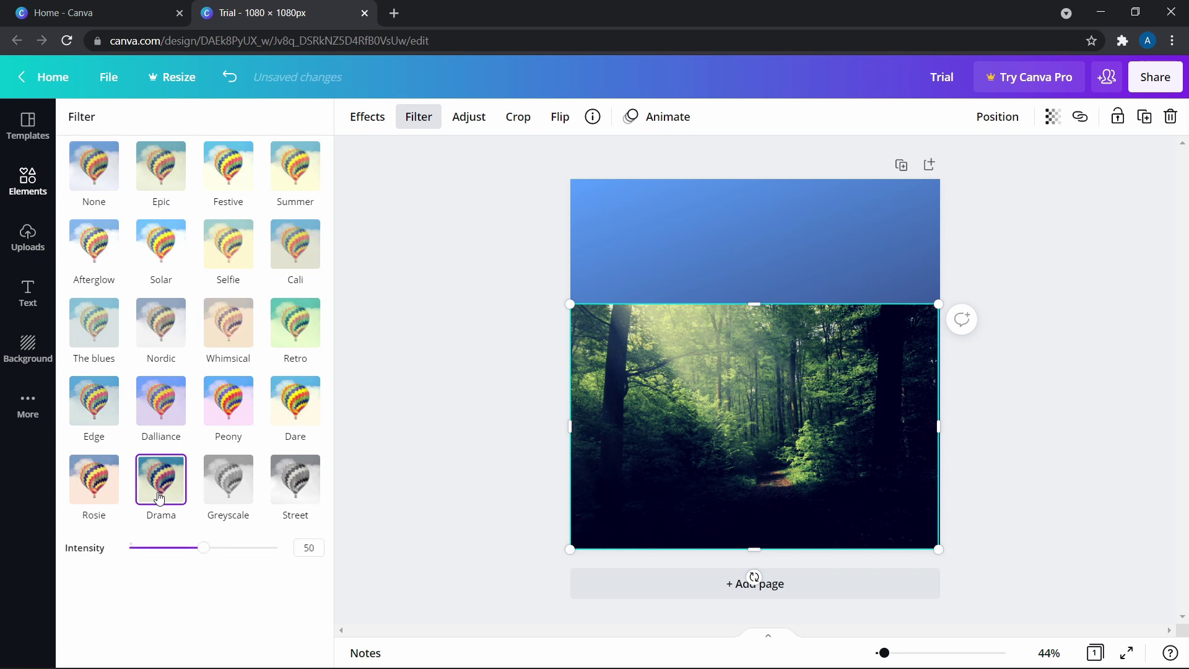
{"action": "left_click", "coordinate": [160, 497]}
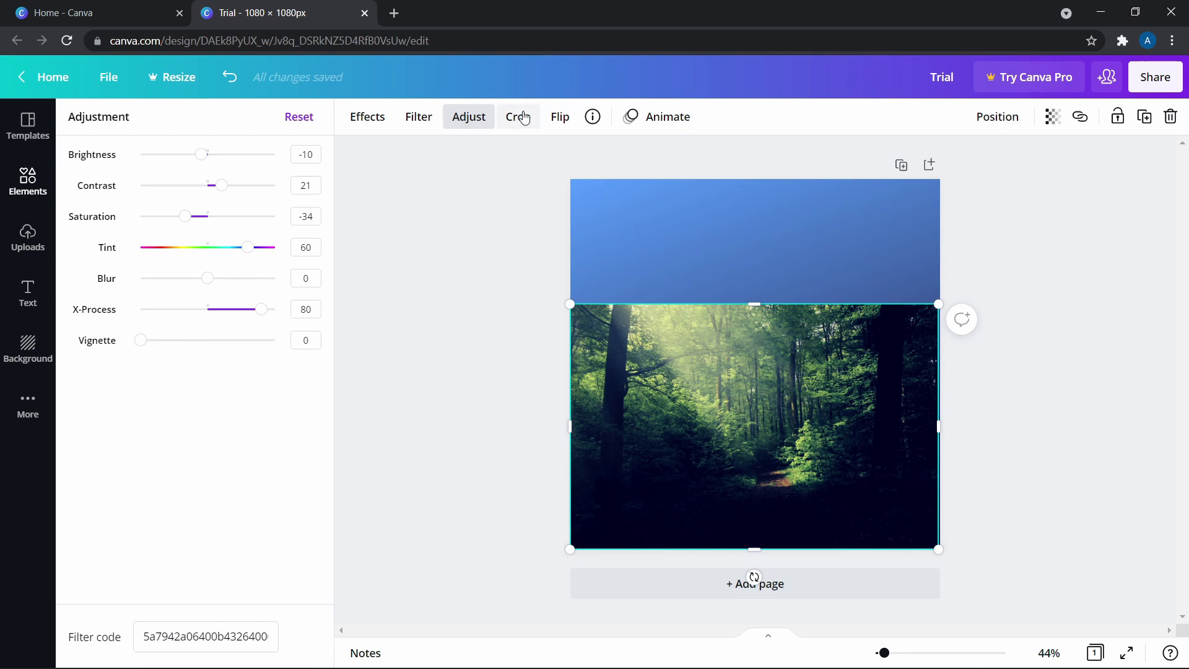
{"action": "key", "text": "Escape"}
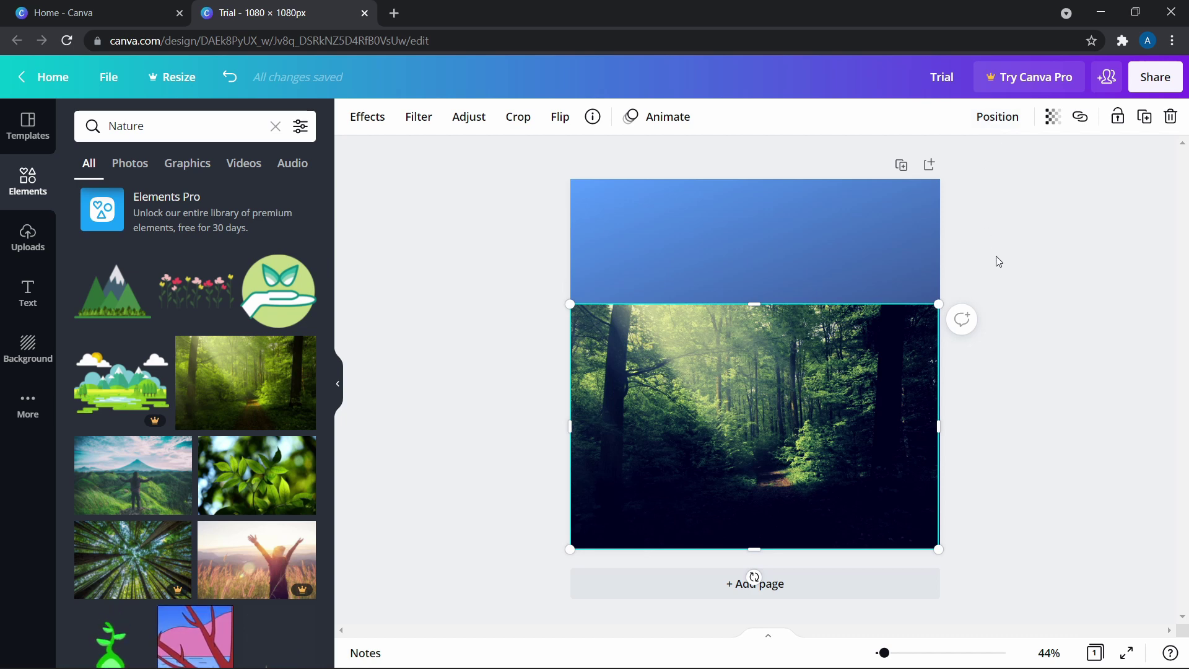
Step: Centre the forest photo vertically and horizontally on the page, and lock it in position
{"action": "left_click_drag", "start_coordinate": [772, 380], "coordinate": [773, 317]}
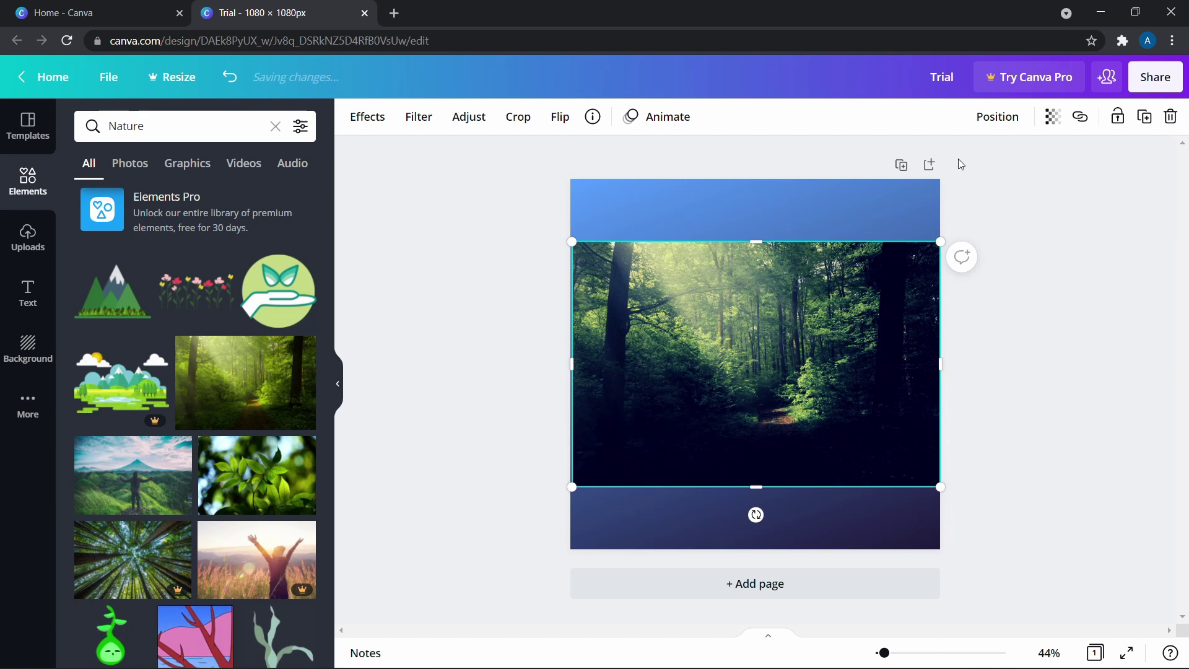
{"action": "left_click", "coordinate": [996, 131]}
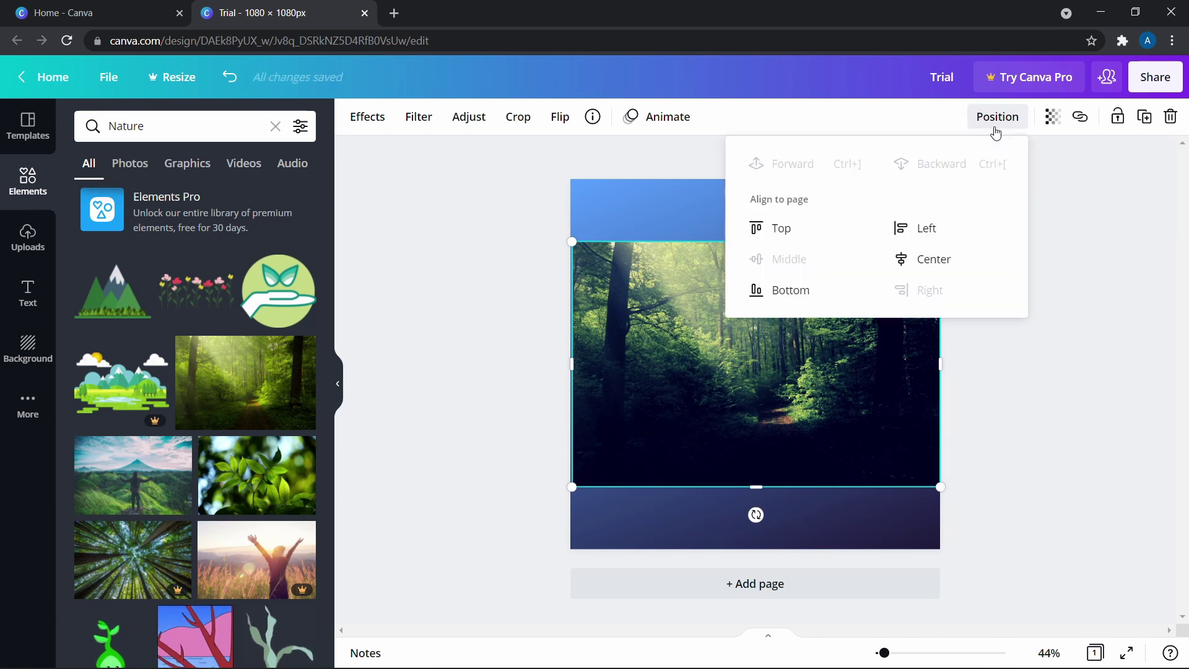
{"action": "left_click", "coordinate": [935, 257]}
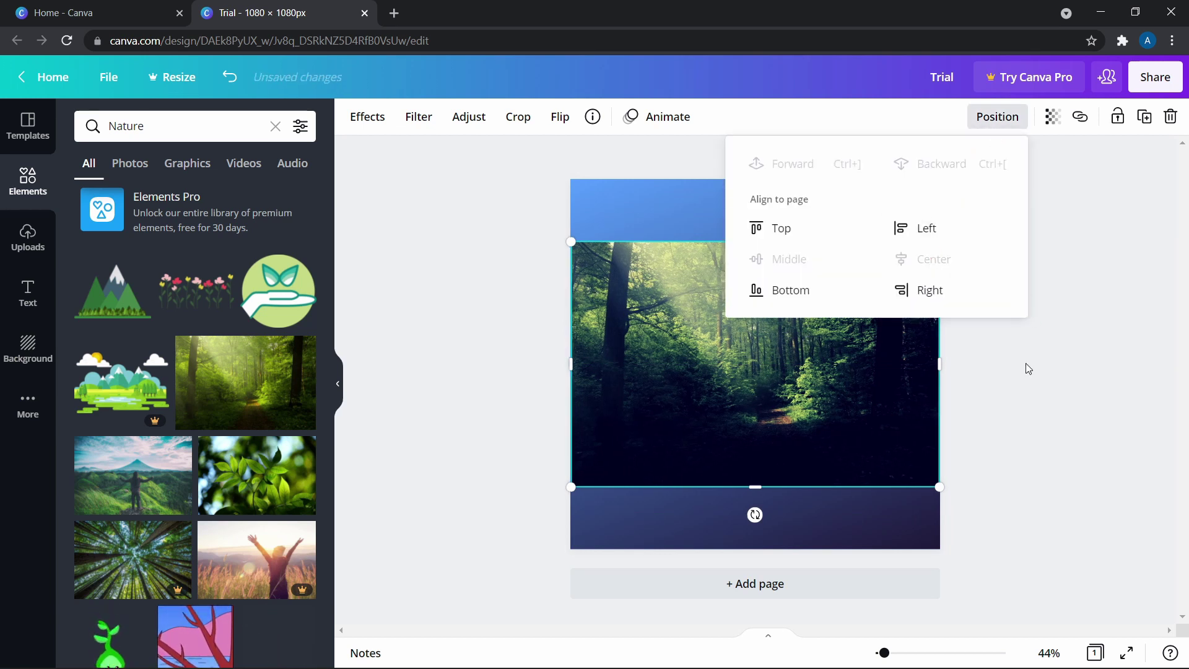
{"action": "left_click", "coordinate": [641, 364]}
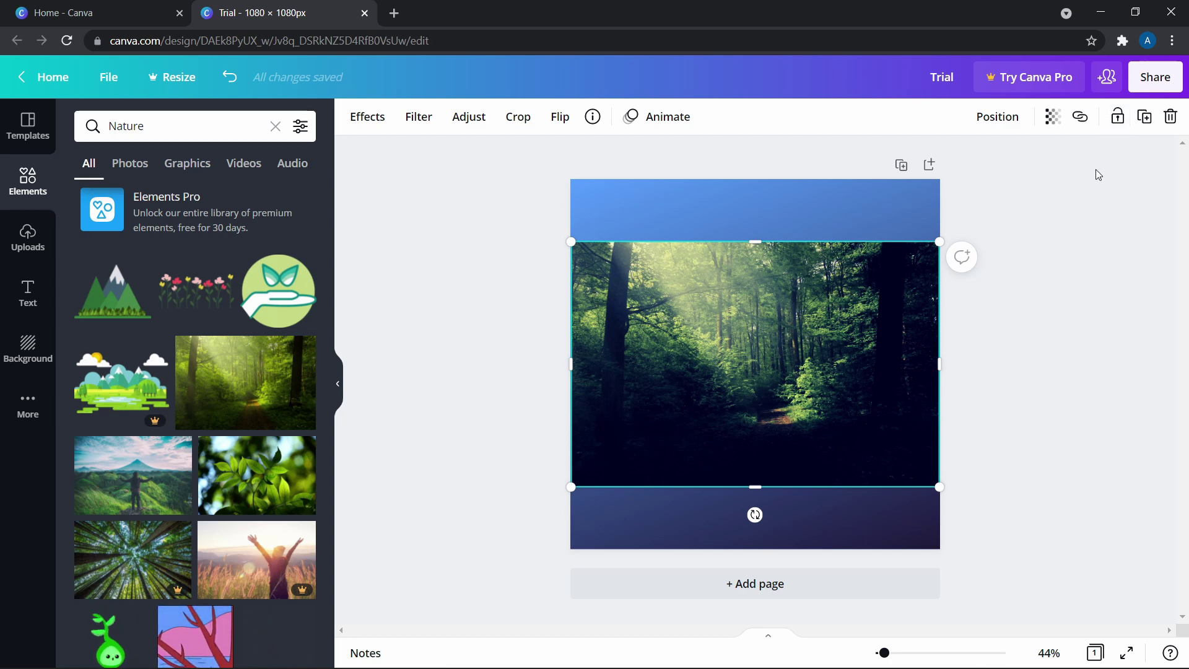
{"action": "left_click", "coordinate": [1117, 116]}
{"action": "left_click", "coordinate": [1040, 237]}
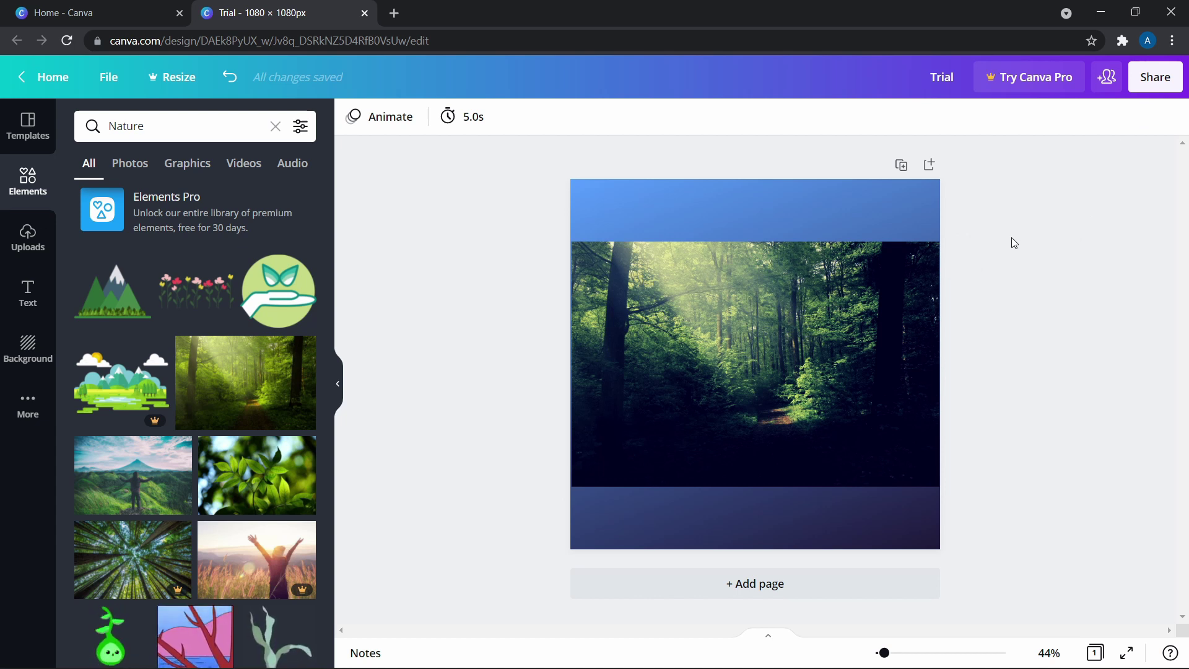
Step: Add a heading in the blue band above the forest photo with the text INTO THE FOREST
{"action": "left_click", "coordinate": [30, 298]}
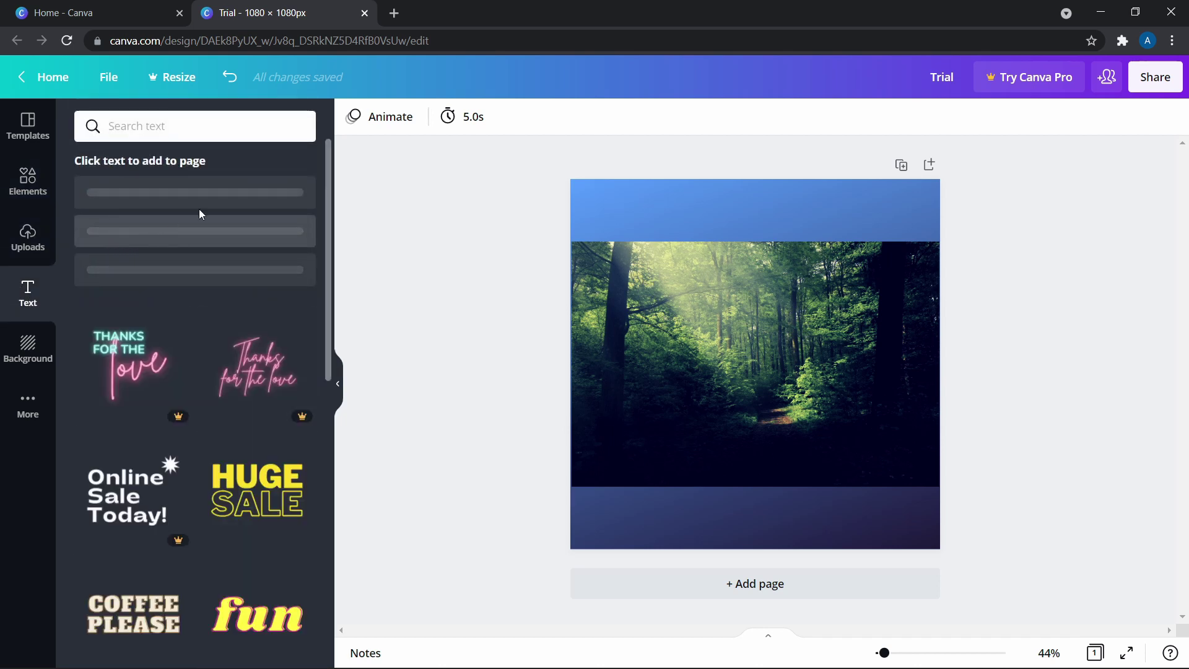
{"action": "scroll", "coordinate": [192, 461], "scroll_direction": "down", "scroll_amount": 2}
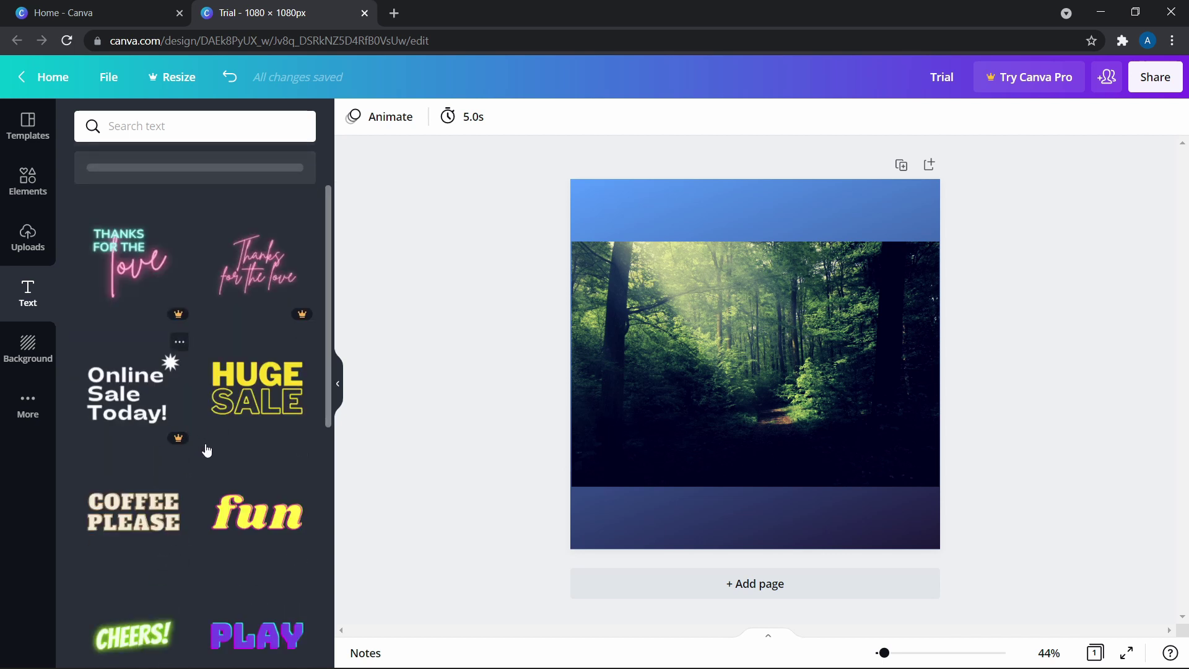
{"action": "scroll", "coordinate": [209, 342], "scroll_direction": "up", "scroll_amount": 2}
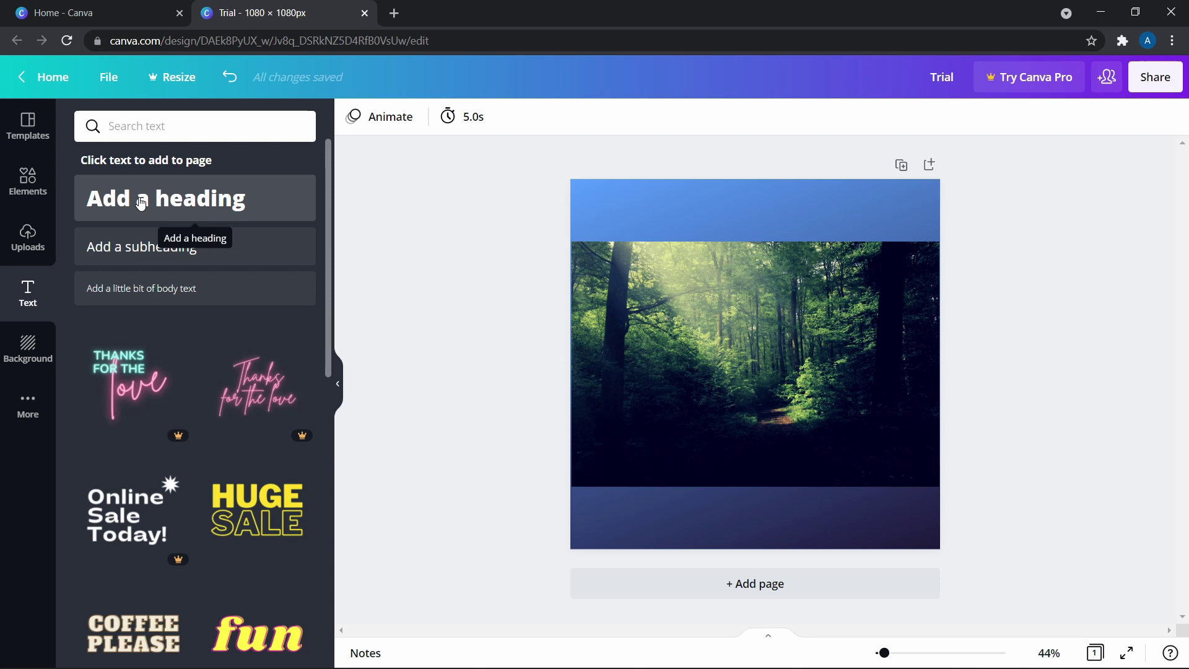
{"action": "left_click_drag", "start_coordinate": [145, 203], "coordinate": [710, 195]}
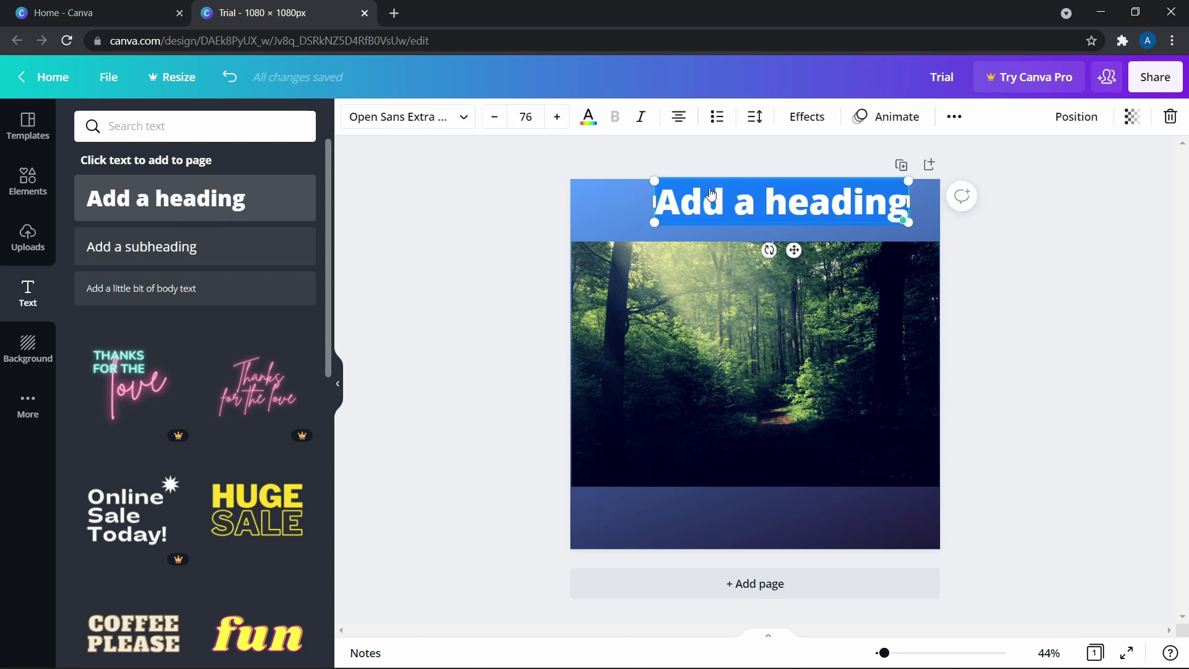
{"action": "type", "text": "INTO THE FOREST"}
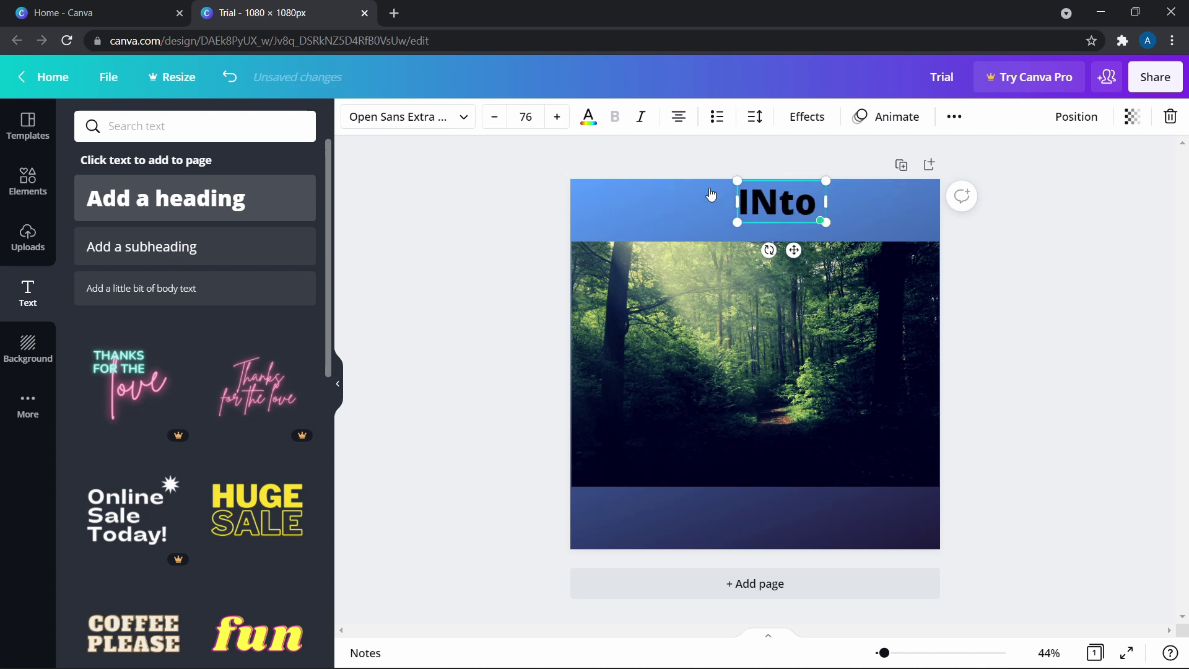
{"action": "left_click", "coordinate": [1029, 256]}
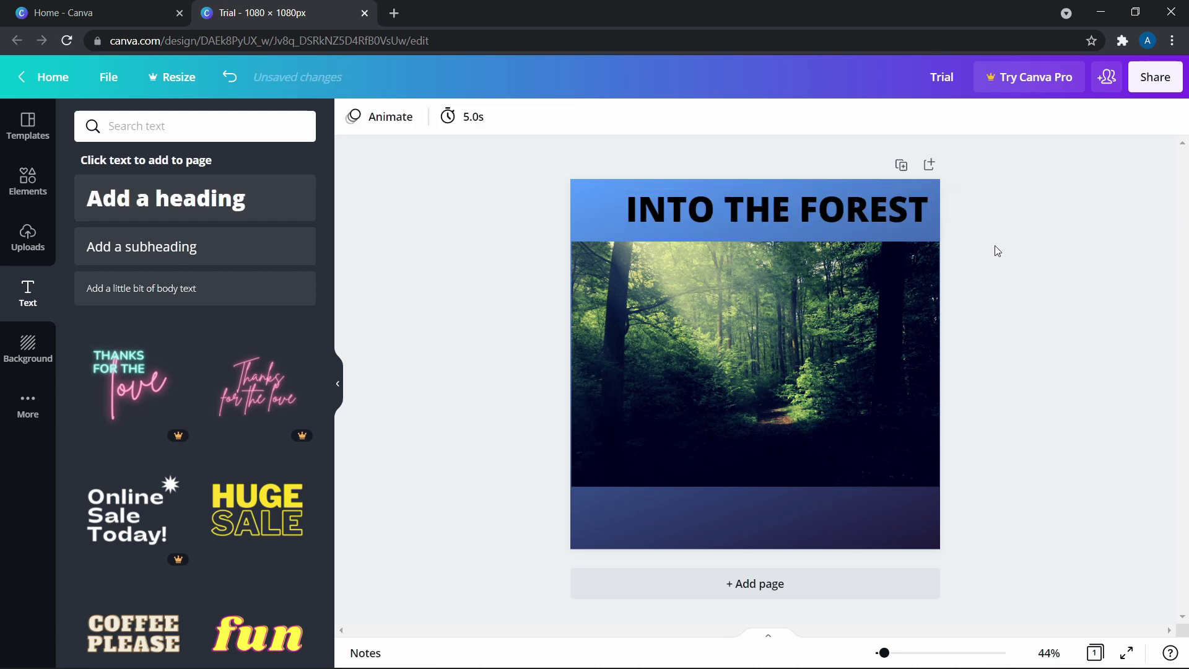
Step: Set the INTO THE FOREST heading in the Arimo font with bold and italic formatting
{"action": "left_click", "coordinate": [860, 207]}
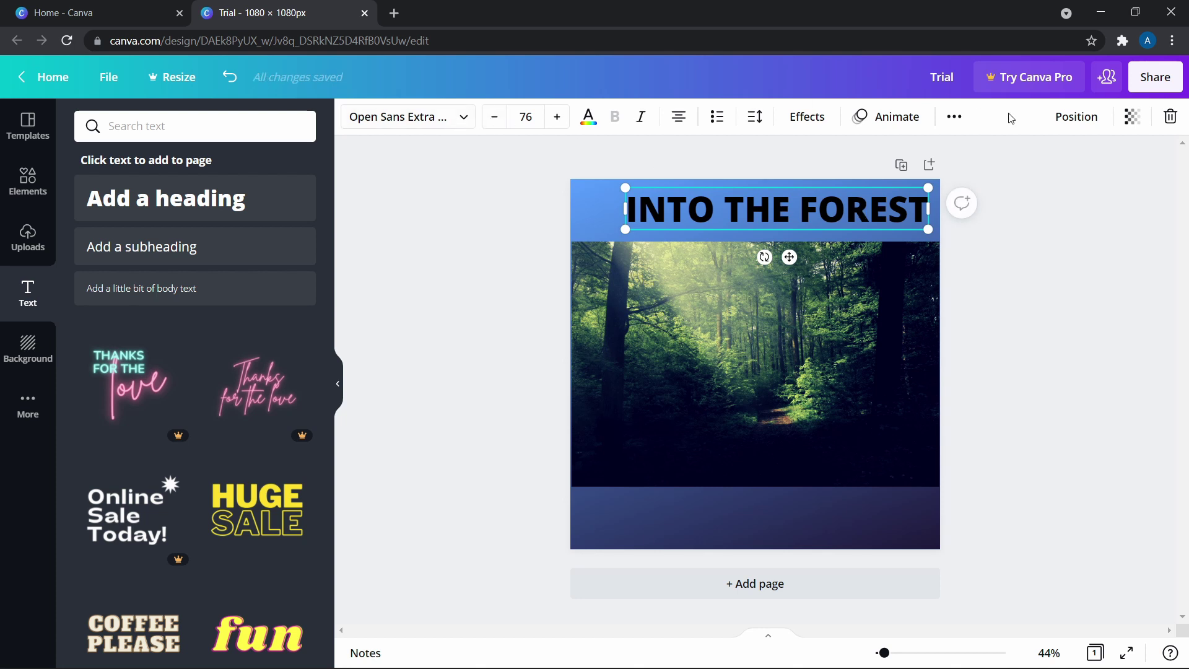
{"action": "left_click", "coordinate": [451, 117]}
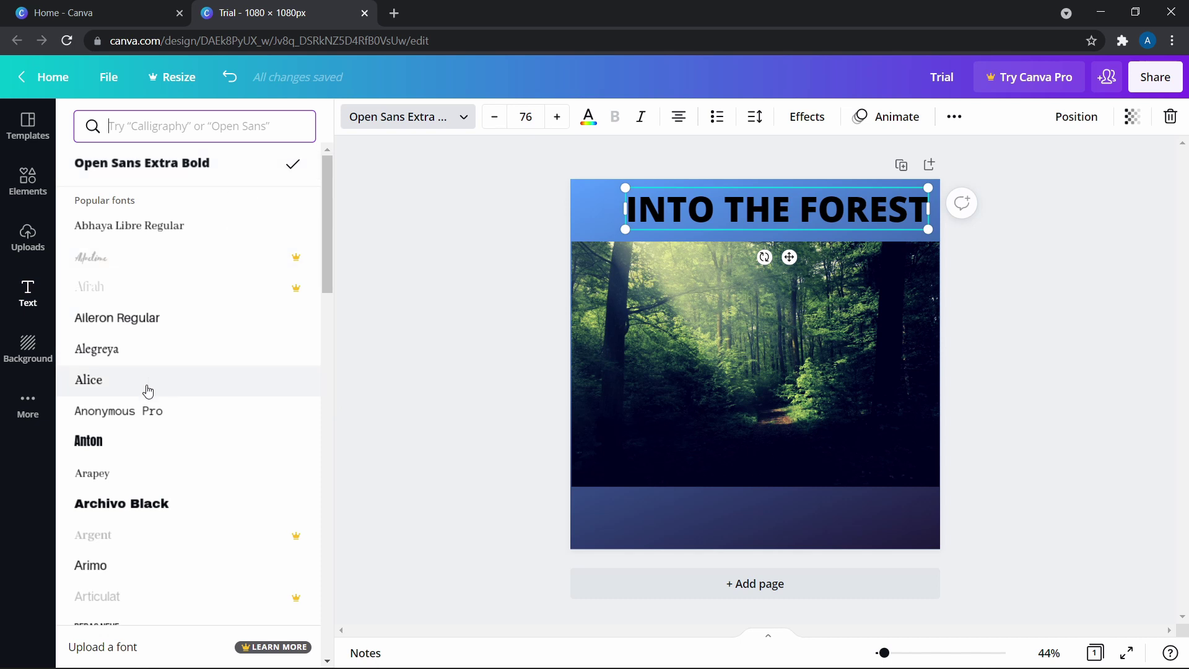
{"action": "scroll", "coordinate": [146, 390], "scroll_direction": "down", "scroll_amount": 2}
{"action": "left_click", "coordinate": [90, 441]}
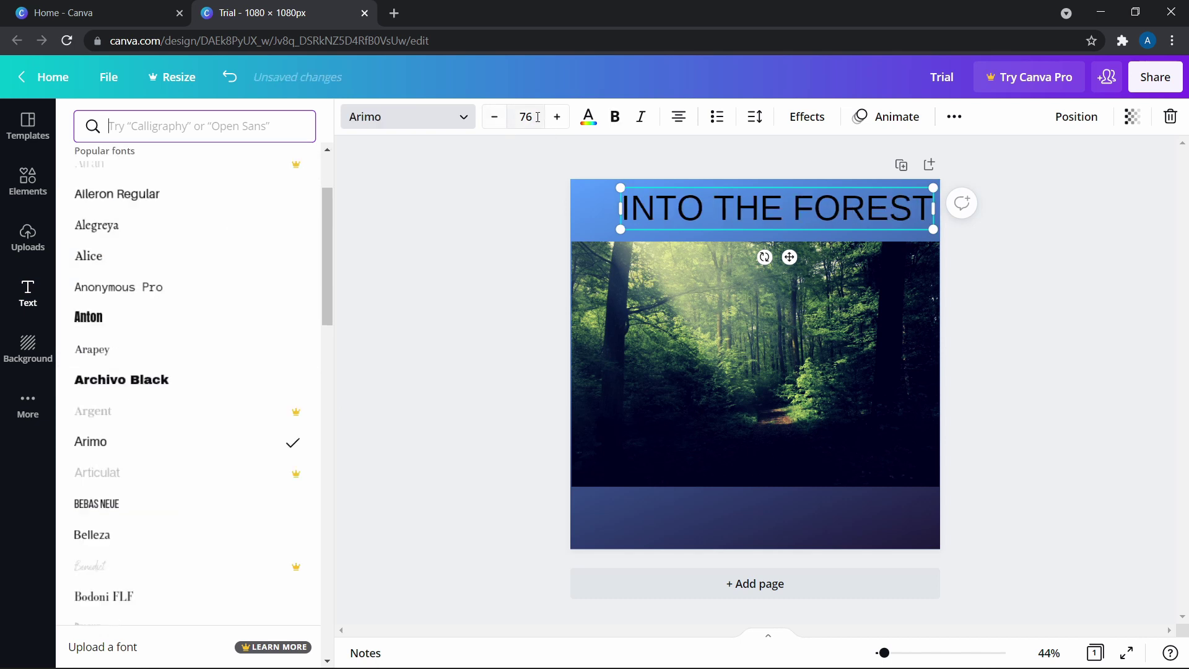
{"action": "left_click", "coordinate": [613, 123]}
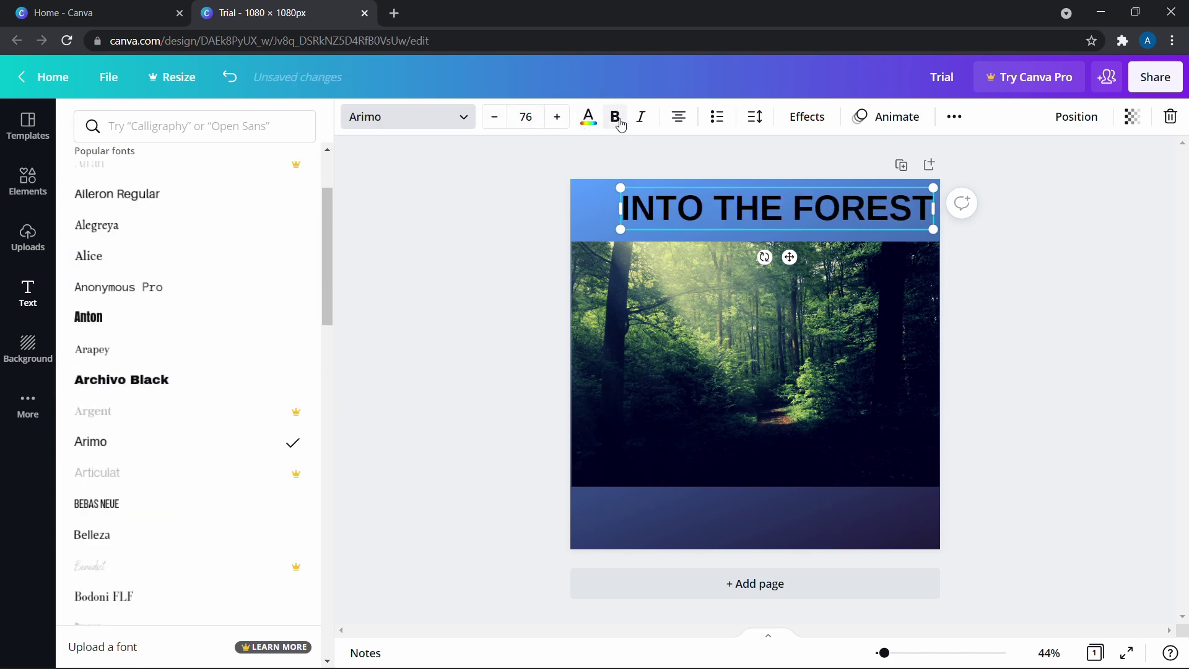
{"action": "left_click", "coordinate": [641, 120]}
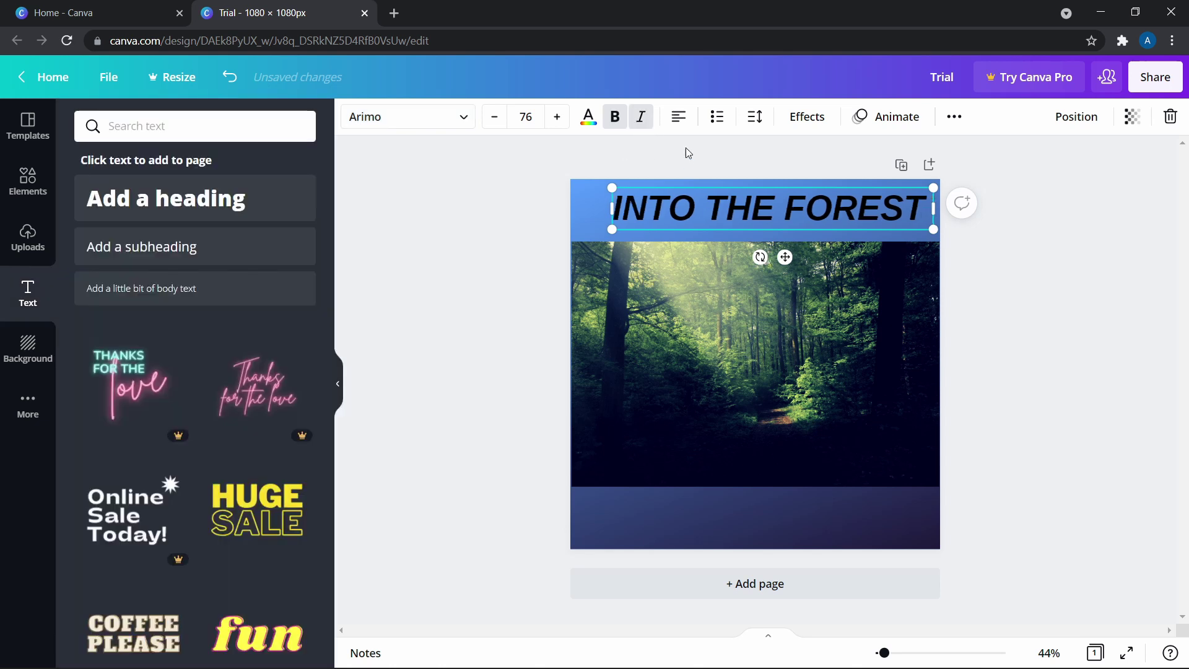
Step: Try the centre and right alignments on the heading text and set it to justified
{"action": "left_click", "coordinate": [676, 121]}
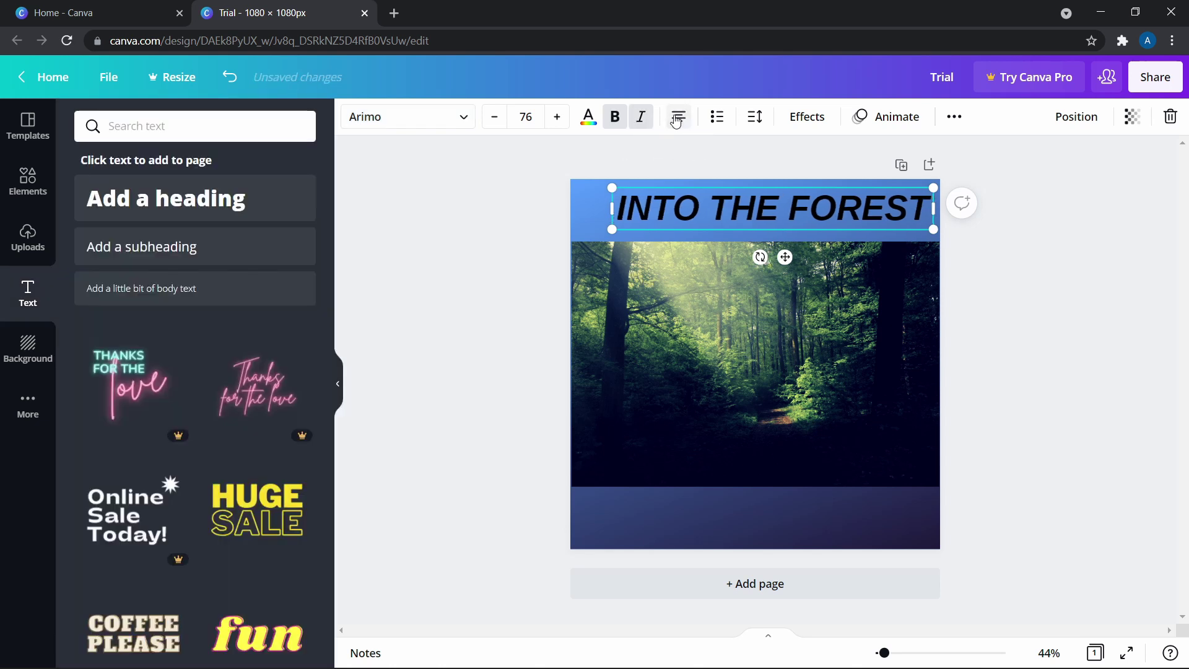
{"action": "left_click", "coordinate": [677, 122]}
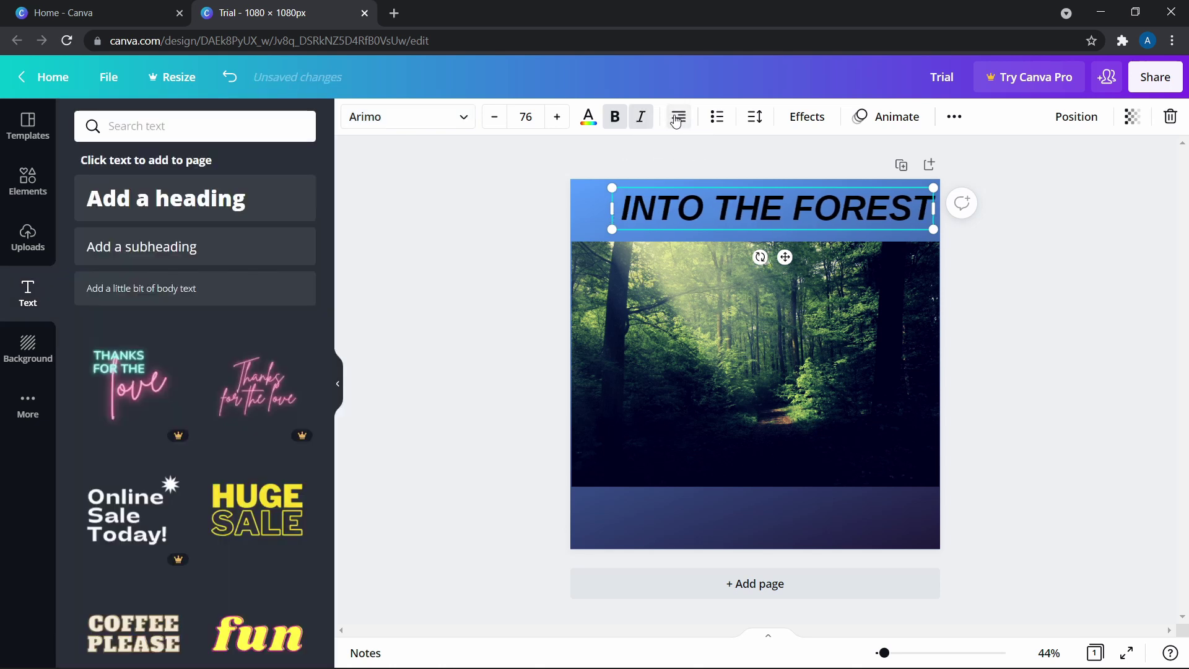
{"action": "left_click", "coordinate": [677, 121]}
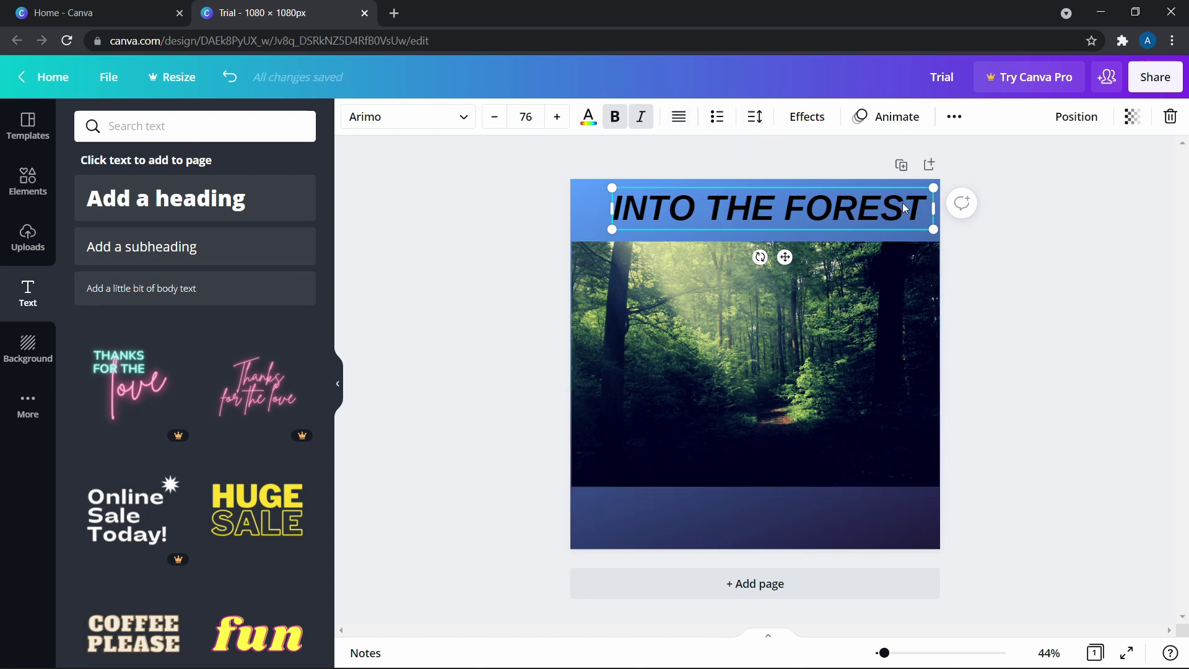
Step: Try tightening the heading's letter spacing to -71, undo it, and check the additional text formatting options
{"action": "left_click", "coordinate": [755, 123]}
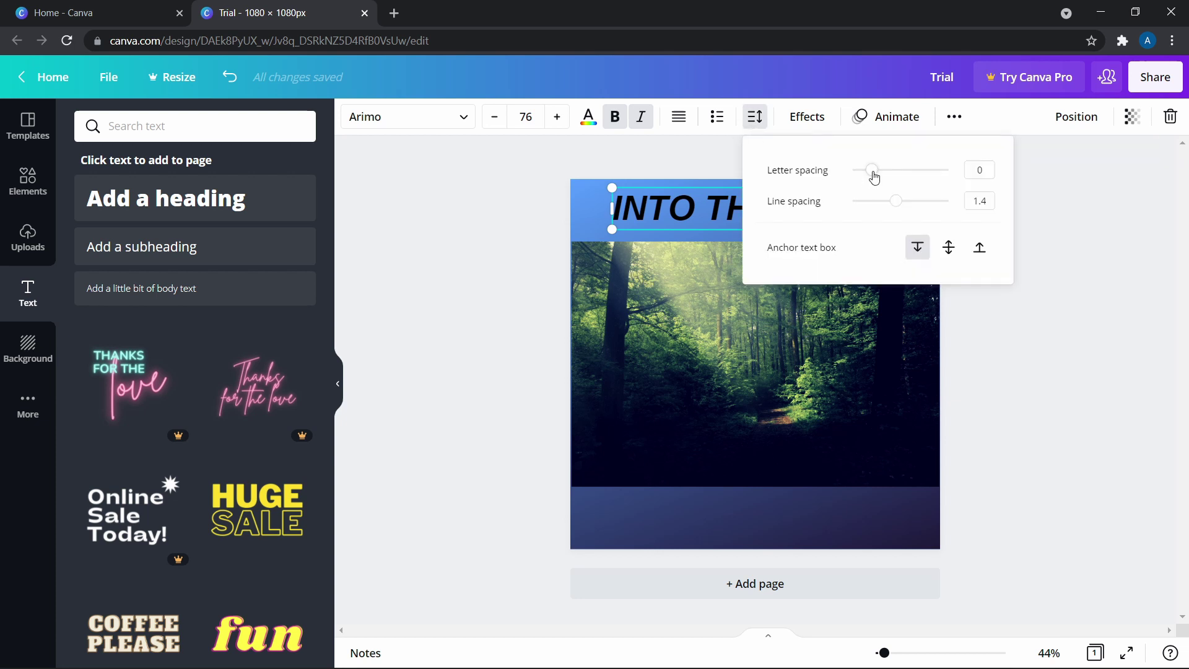
{"action": "mouse_move", "coordinate": [872, 175]}
{"action": "left_mouse_down"}
{"action": "mouse_move", "coordinate": [919, 177]}
{"action": "mouse_move", "coordinate": [867, 181]}
{"action": "left_mouse_up"}
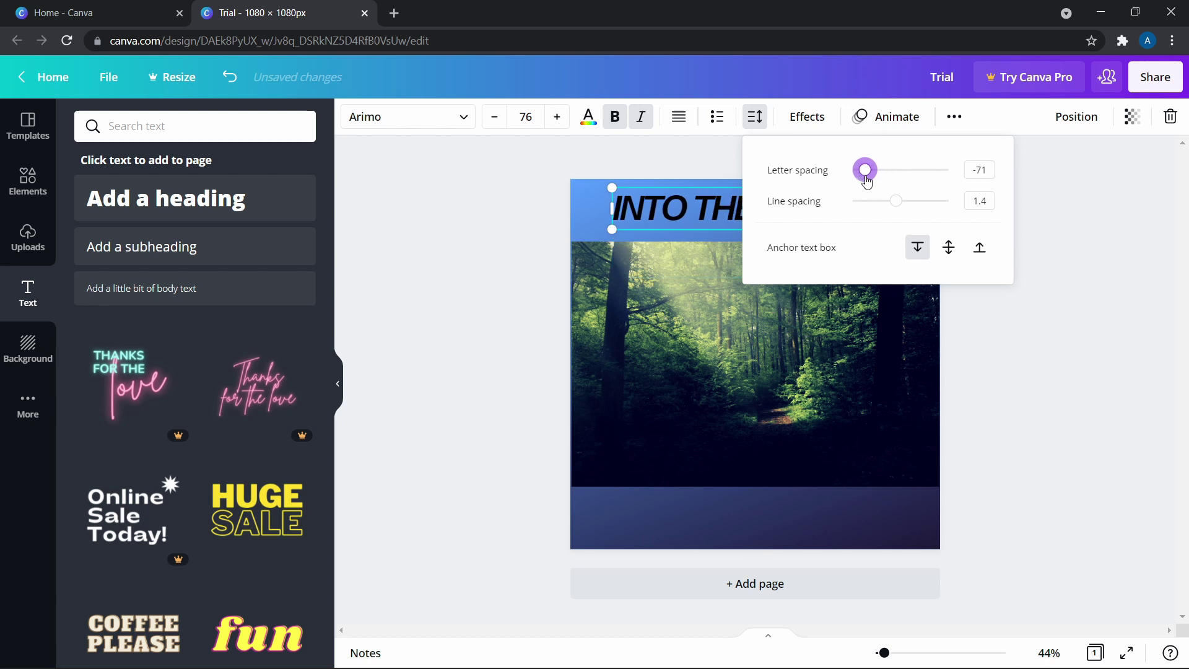
{"action": "left_click", "coordinate": [1094, 195]}
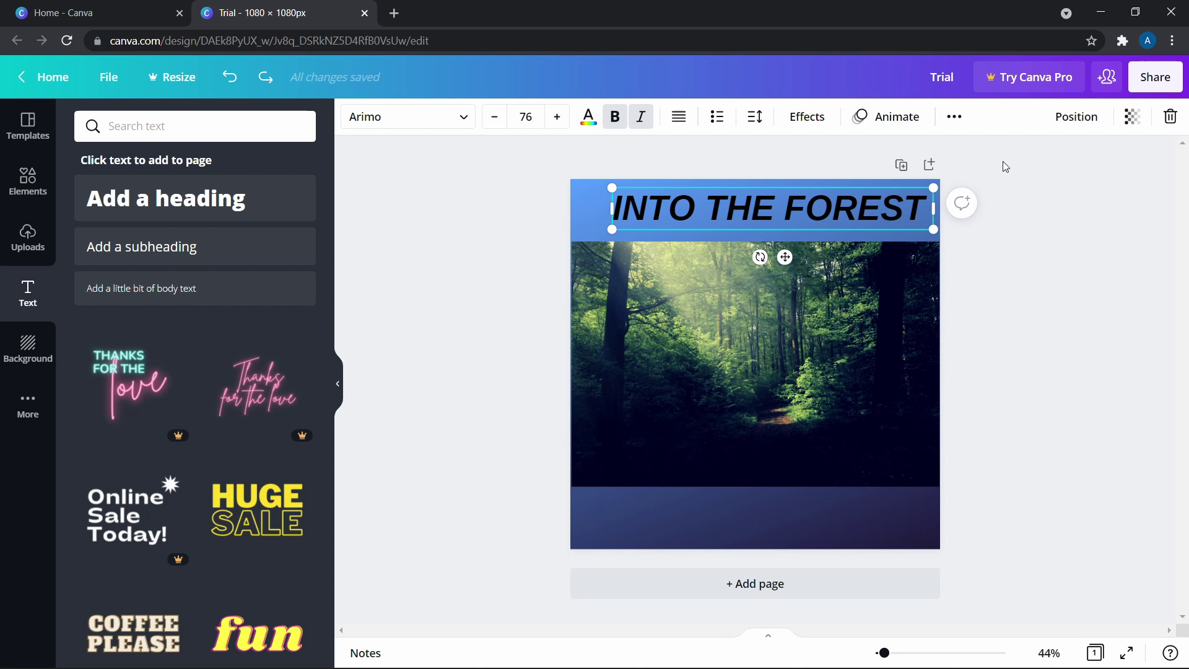
{"action": "left_click", "coordinate": [954, 118]}
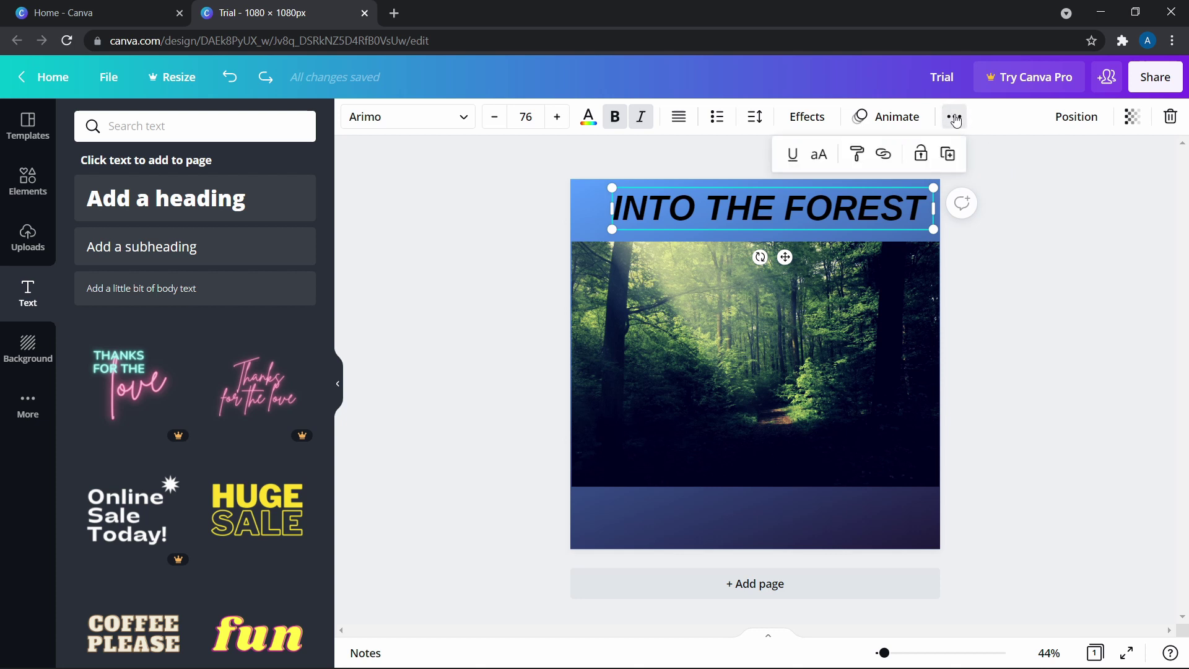
{"action": "left_click", "coordinate": [821, 154]}
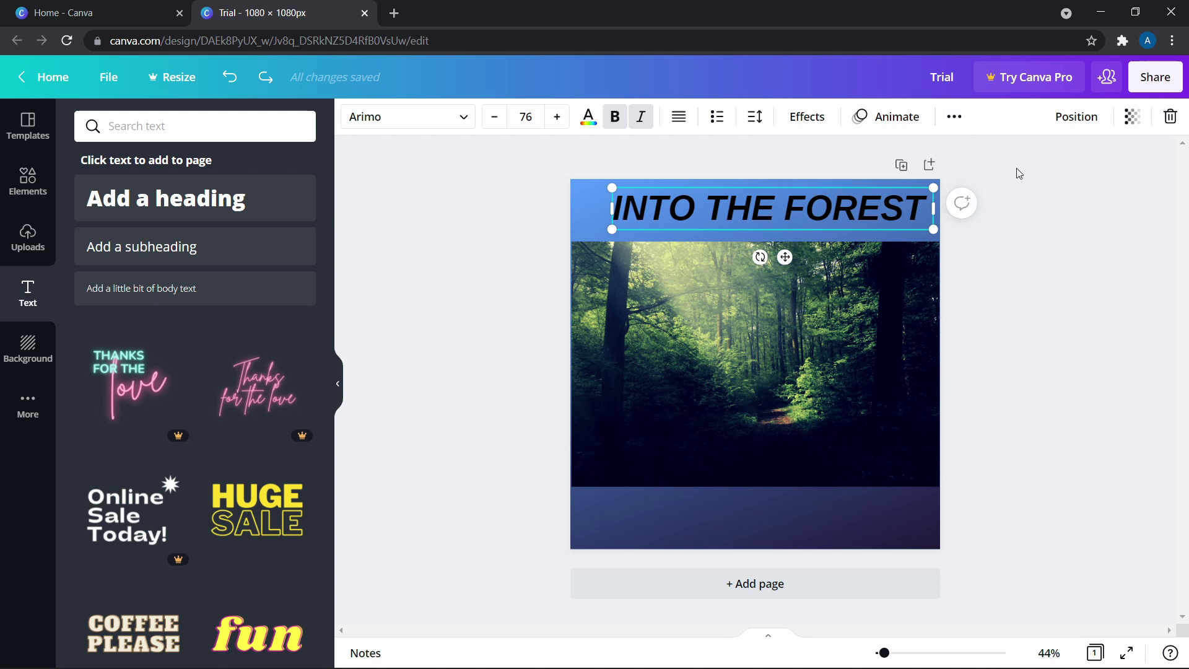
Step: Try aligning the heading to the page's middle, top and right, and place it centred in the blue band above the photo
{"action": "left_click", "coordinate": [1084, 125]}
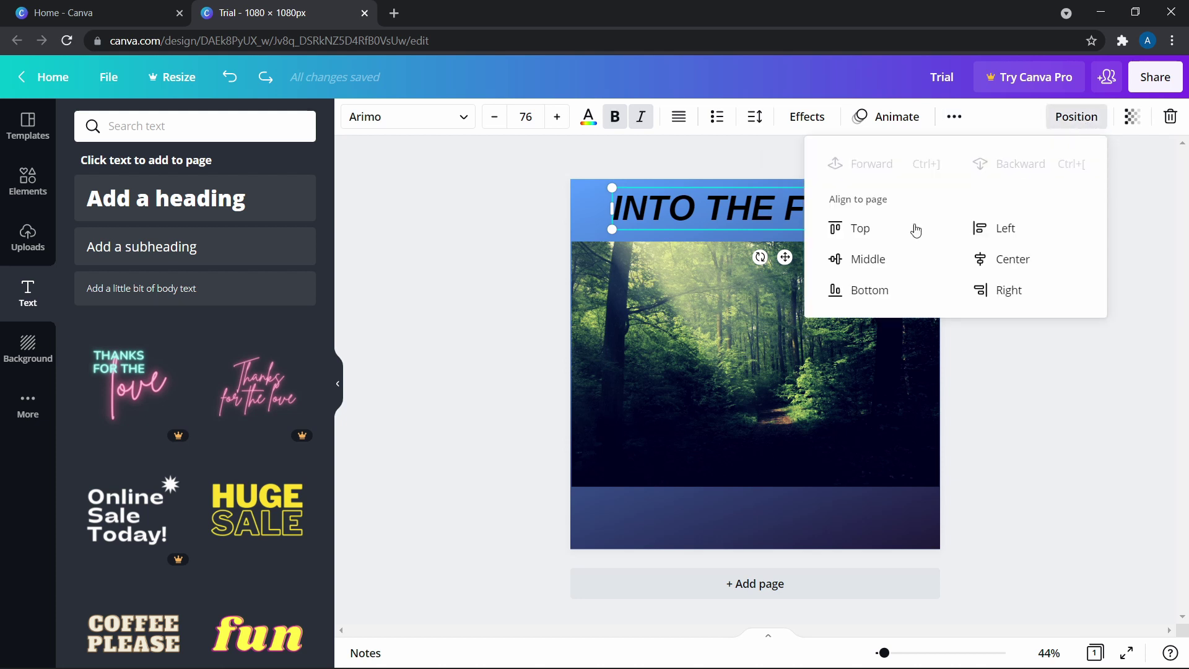
{"action": "left_click", "coordinate": [895, 261]}
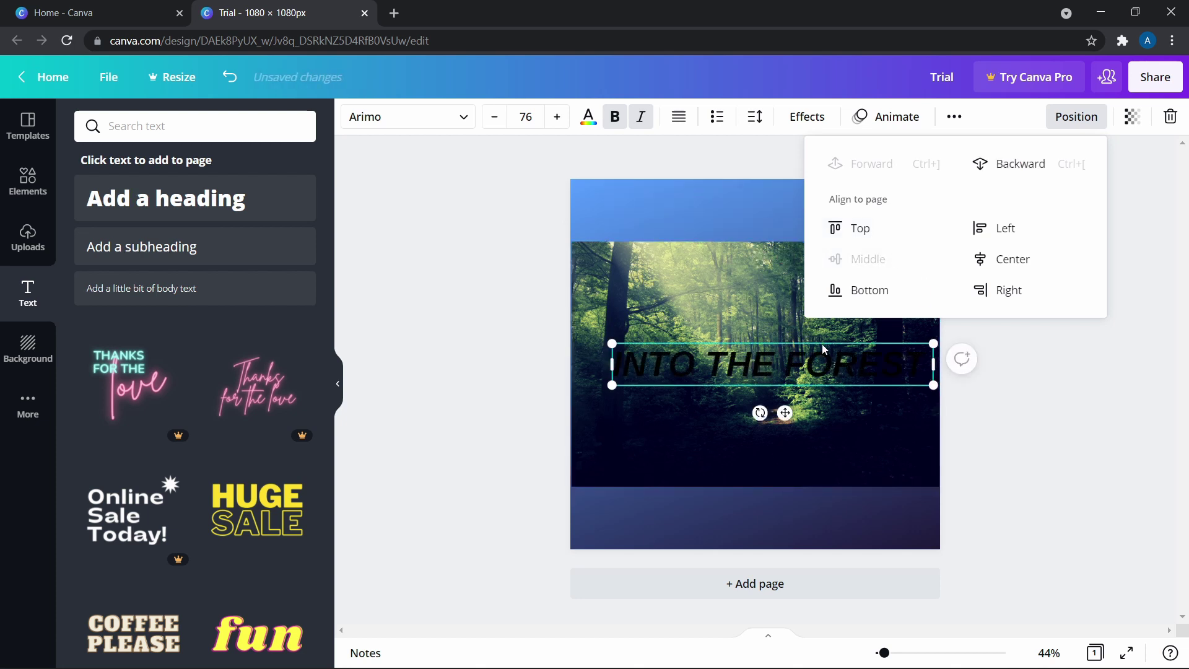
{"action": "left_click", "coordinate": [863, 223]}
{"action": "left_click", "coordinate": [994, 274]}
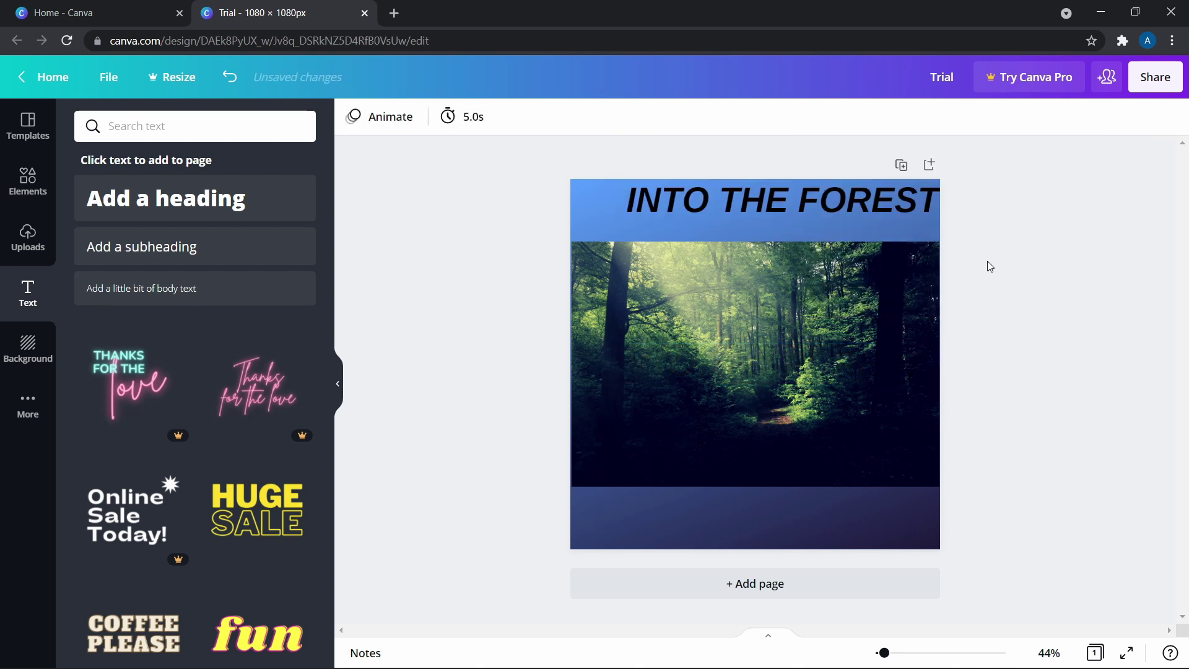
{"action": "left_click_drag", "start_coordinate": [834, 199], "coordinate": [808, 210]}
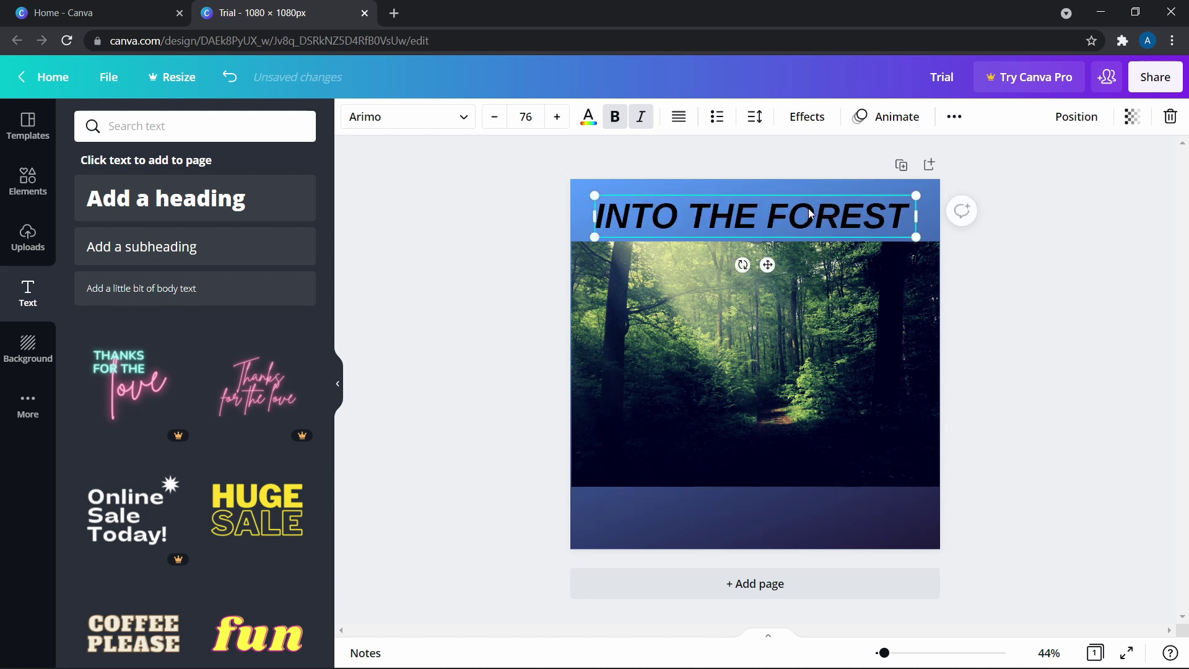
Step: Apply the Shadow text effect to the INTO THE FOREST heading
{"action": "left_click", "coordinate": [28, 406]}
{"action": "left_click", "coordinate": [559, 206]}
{"action": "left_click", "coordinate": [763, 213]}
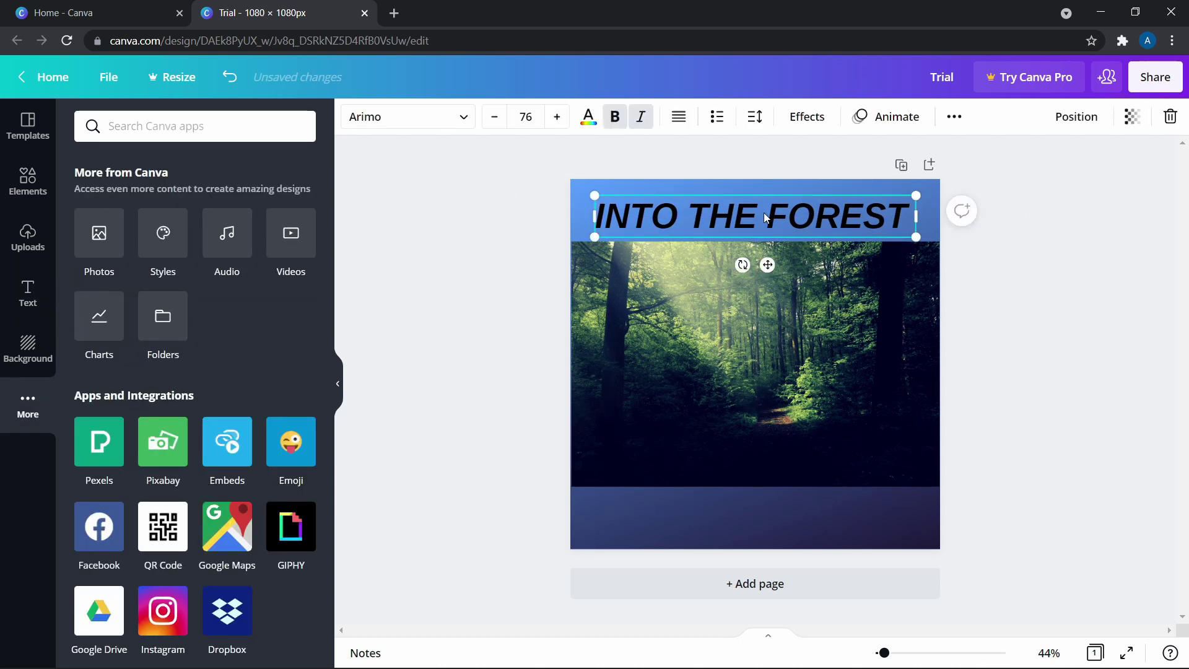
{"action": "left_click", "coordinate": [803, 118]}
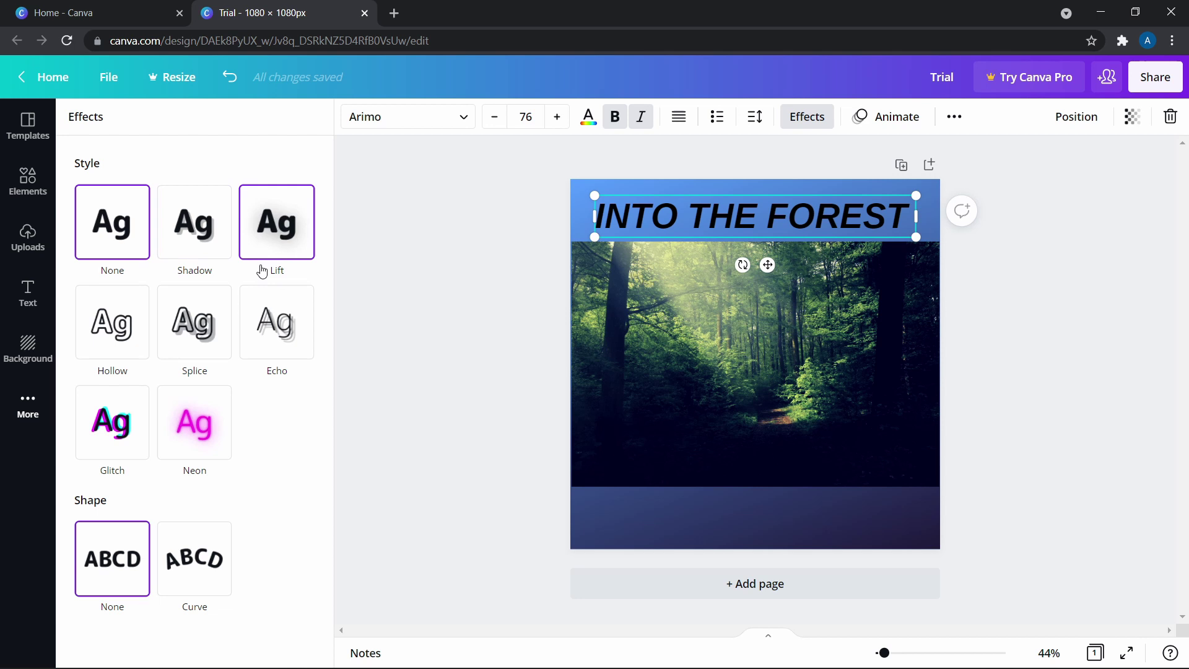
{"action": "left_click", "coordinate": [222, 246]}
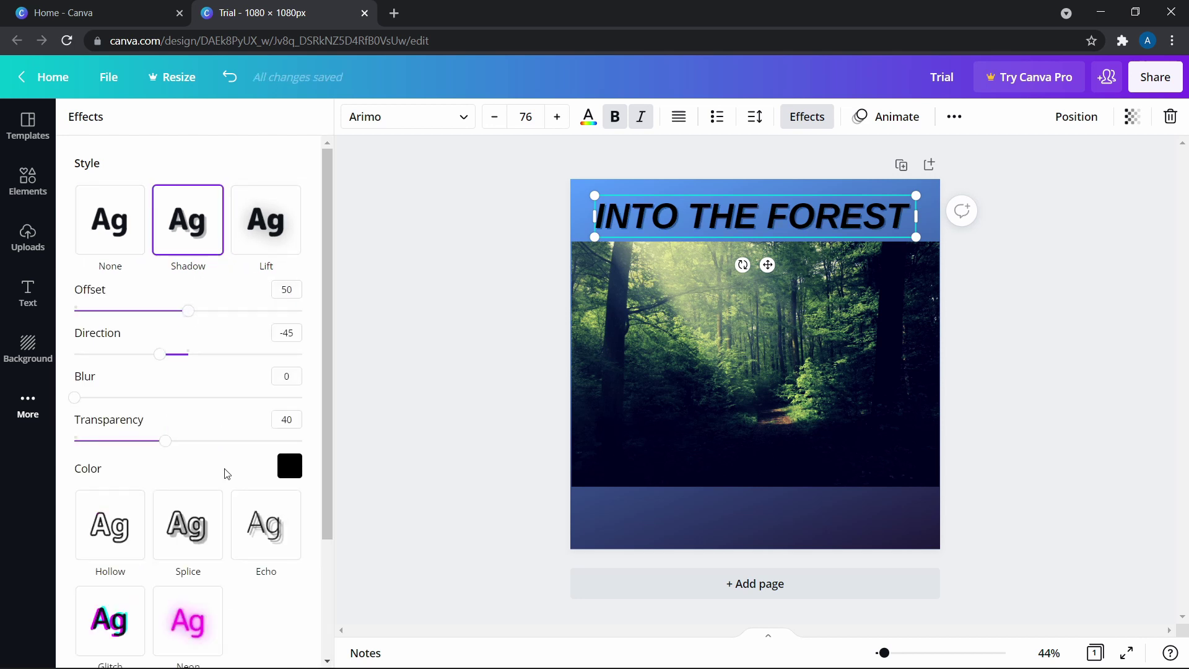
Step: Try yellow and dark green for the heading's shadow and set its colour to light yellow-green
{"action": "left_click", "coordinate": [289, 466]}
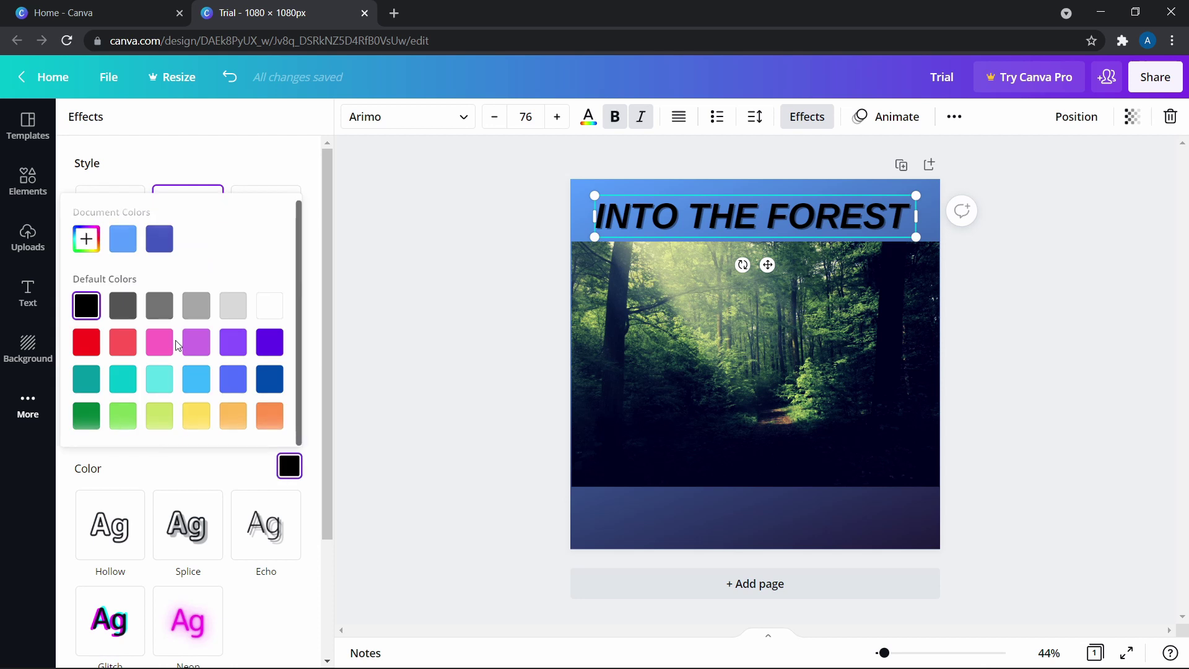
{"action": "left_click", "coordinate": [208, 419]}
{"action": "left_click", "coordinate": [86, 415]}
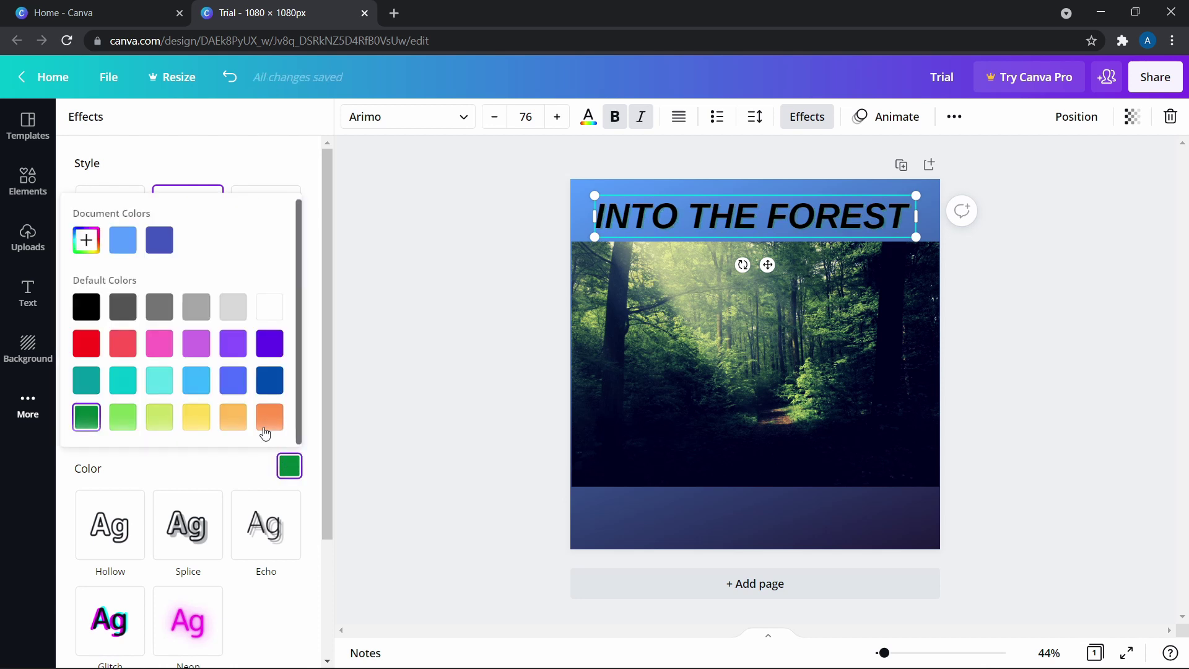
{"action": "left_click", "coordinate": [159, 418]}
{"action": "left_click", "coordinate": [180, 481]}
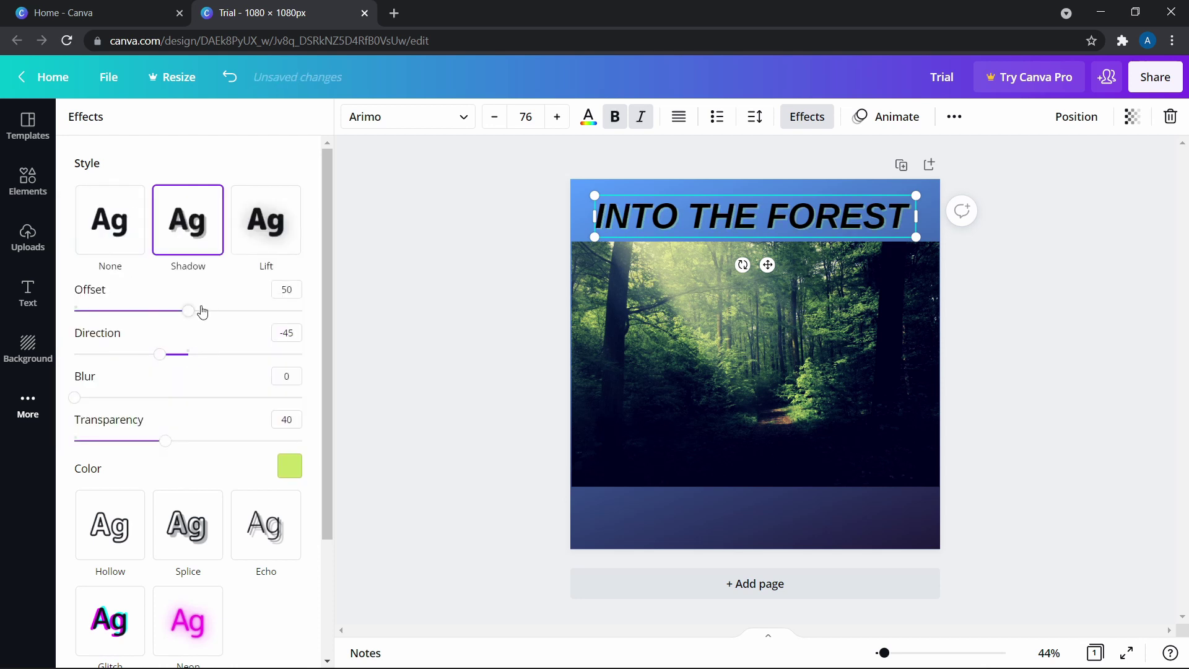
Step: Set the heading shadow's offset to 54 and its transparency to 57
{"action": "left_click_drag", "start_coordinate": [189, 315], "coordinate": [242, 312]}
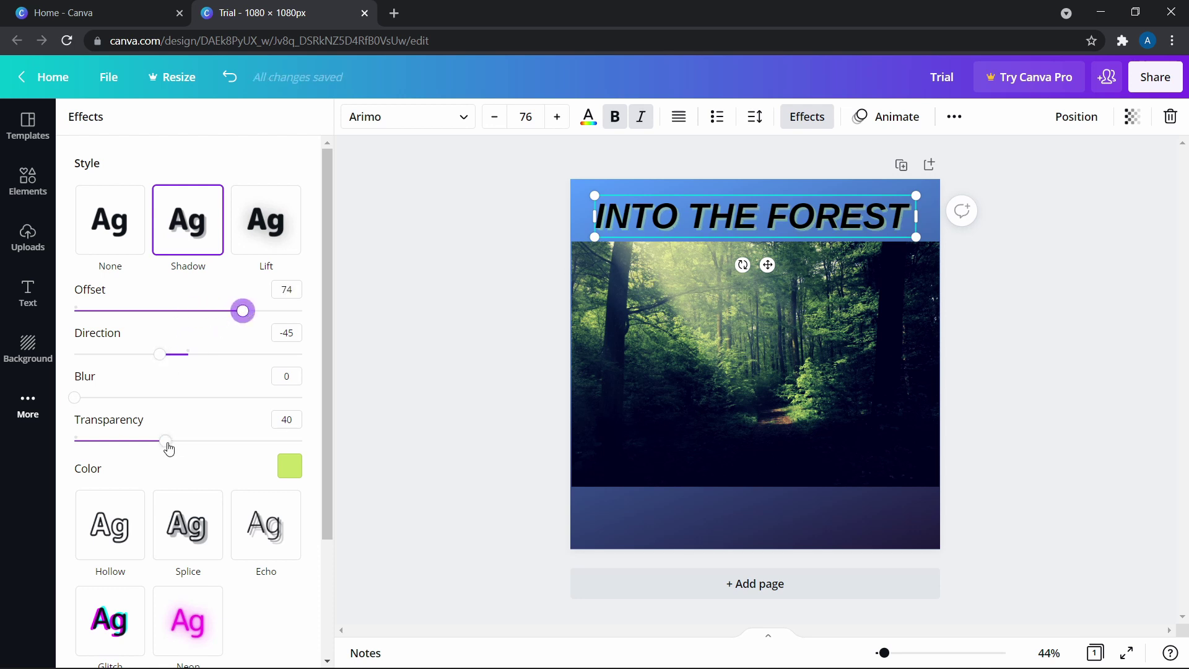
{"action": "left_click_drag", "start_coordinate": [169, 447], "coordinate": [204, 441]}
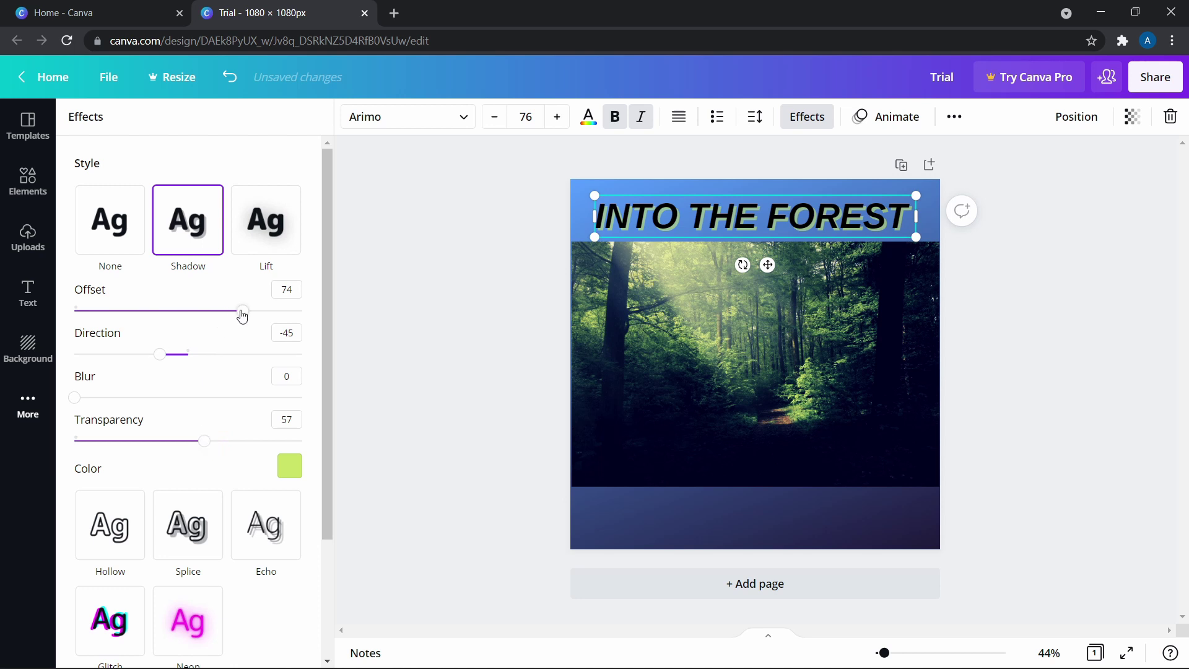
{"action": "left_click_drag", "start_coordinate": [242, 316], "coordinate": [200, 324]}
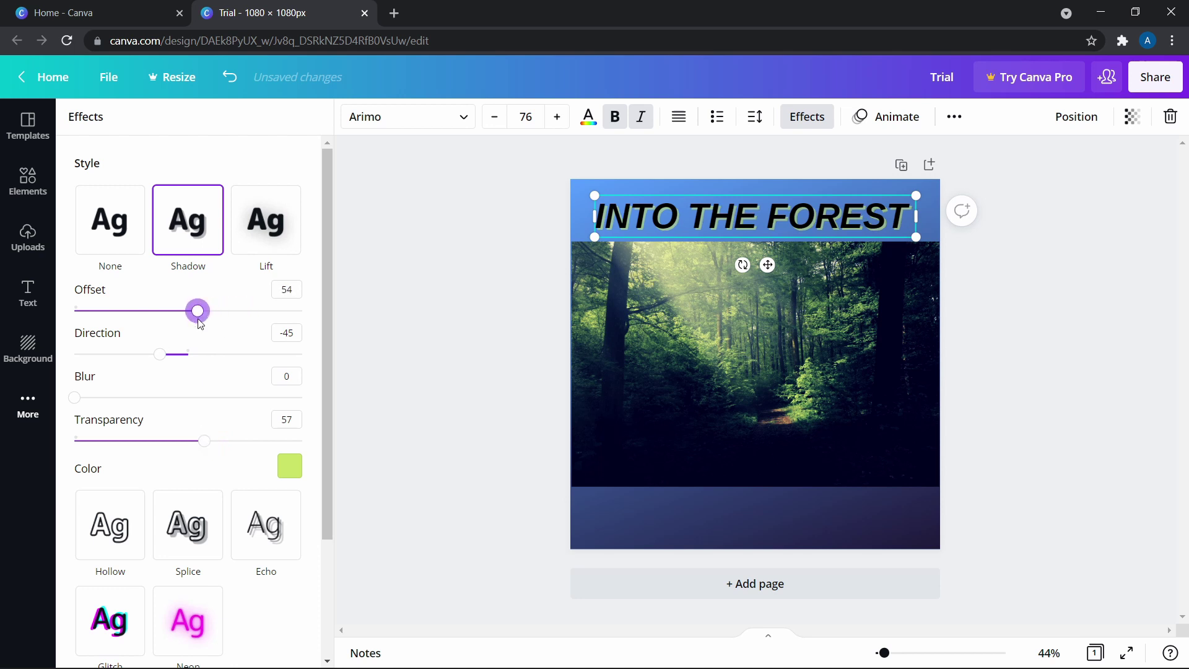
{"action": "left_click", "coordinate": [338, 299]}
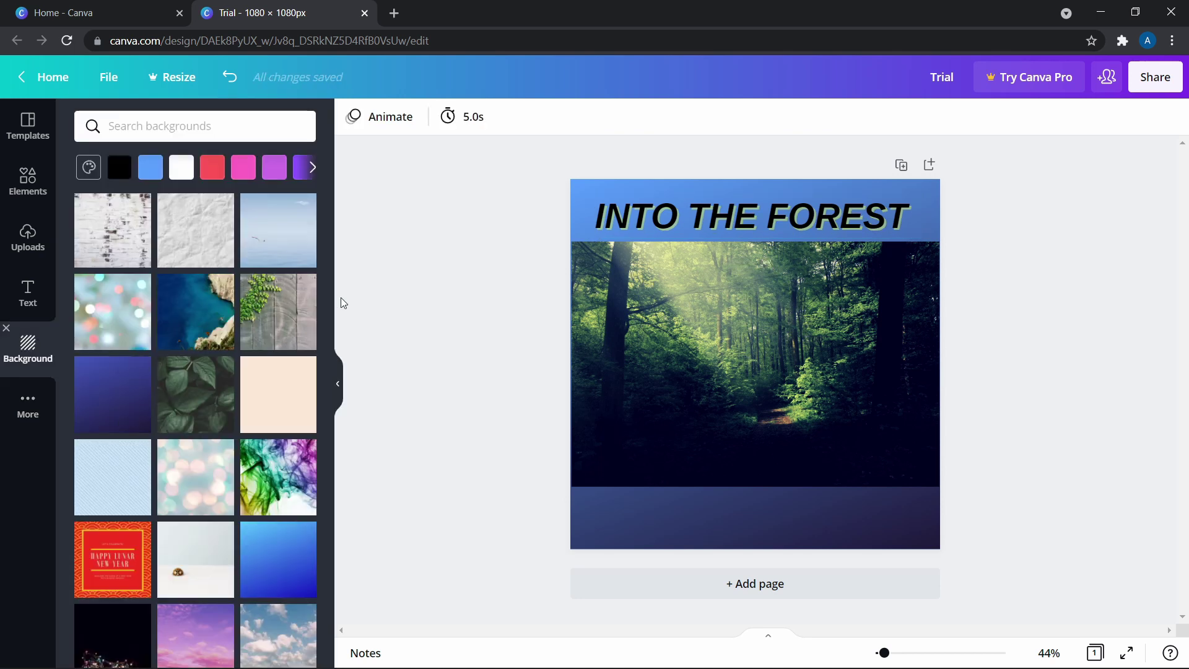
Step: Add the free Epic audio track Video Game Blockbuster to the design and pause its playback
{"action": "left_click", "coordinate": [25, 400]}
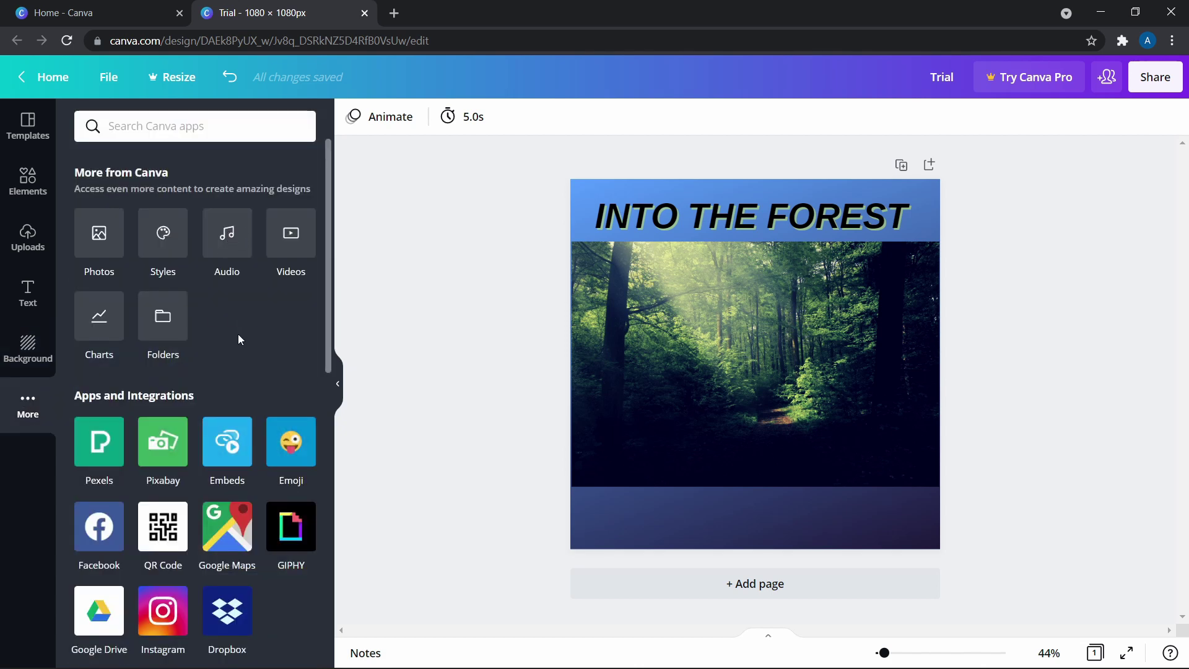
{"action": "left_click", "coordinate": [231, 248]}
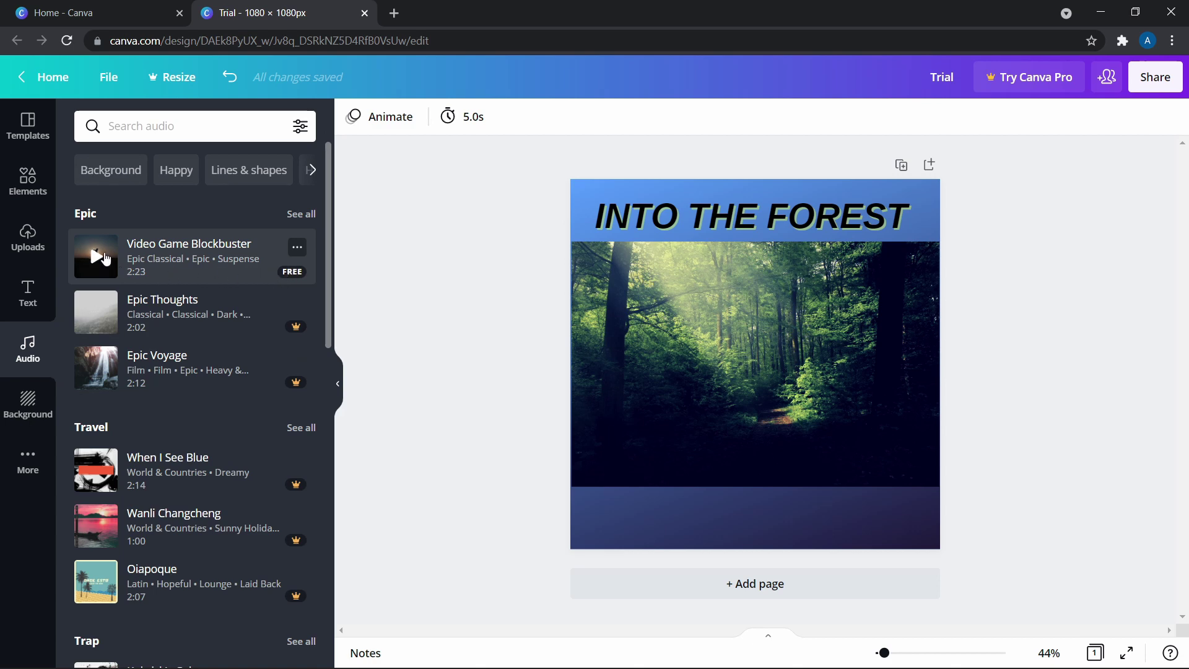
{"action": "left_click_drag", "start_coordinate": [99, 256], "coordinate": [657, 365]}
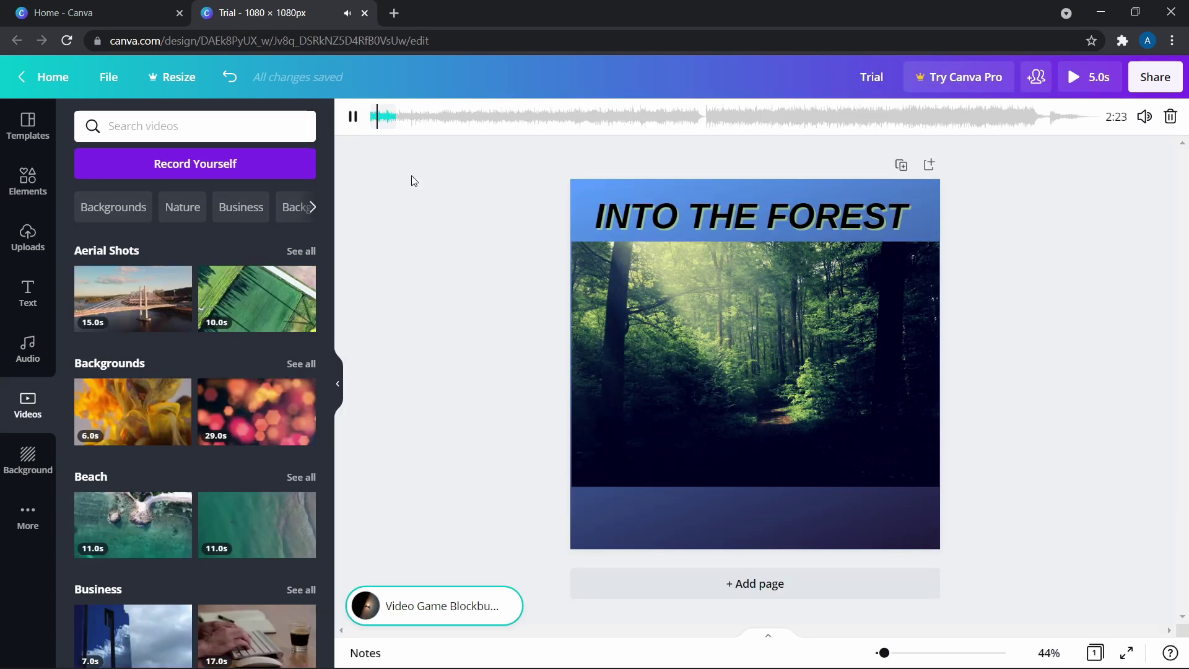
{"action": "left_click", "coordinate": [352, 119]}
{"action": "left_click", "coordinate": [353, 117]}
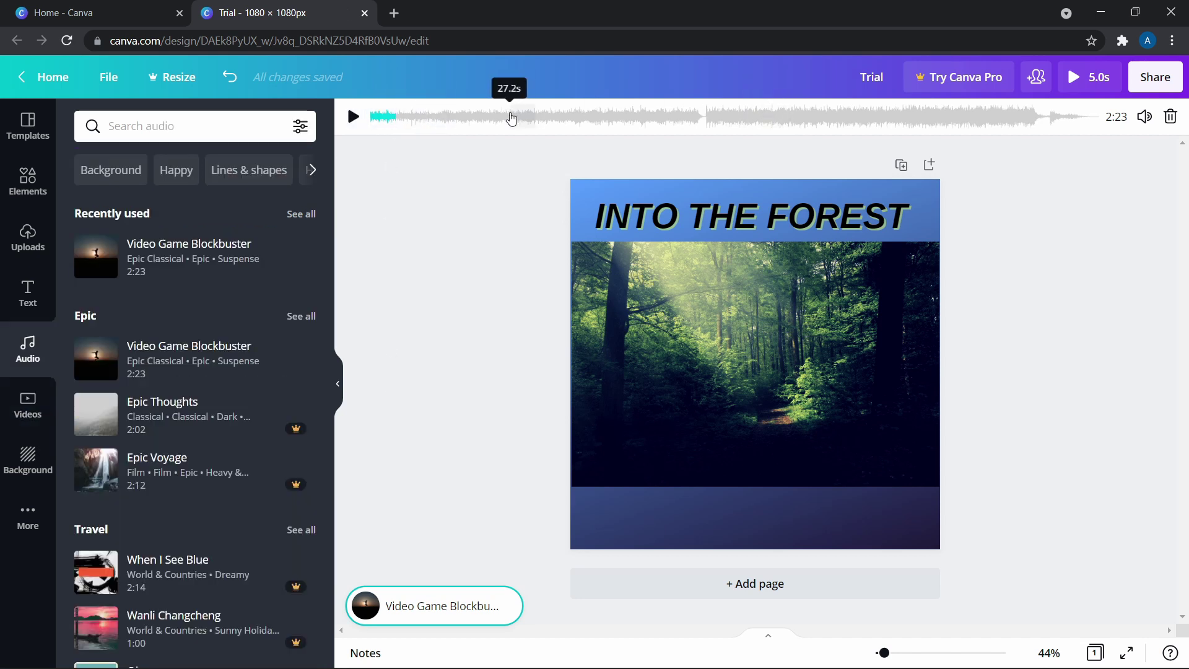
Step: Try adding the 6.0s yellow clip from the Backgrounds video collection to the page
{"action": "left_click", "coordinate": [8, 413]}
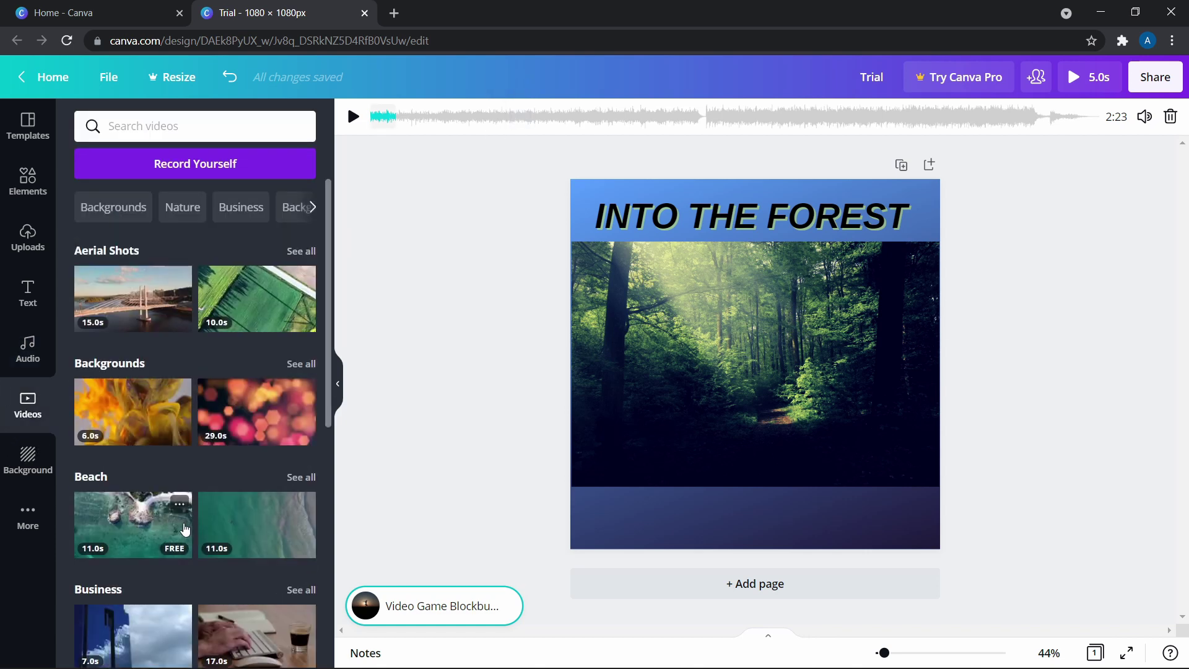
{"action": "left_click", "coordinate": [126, 409]}
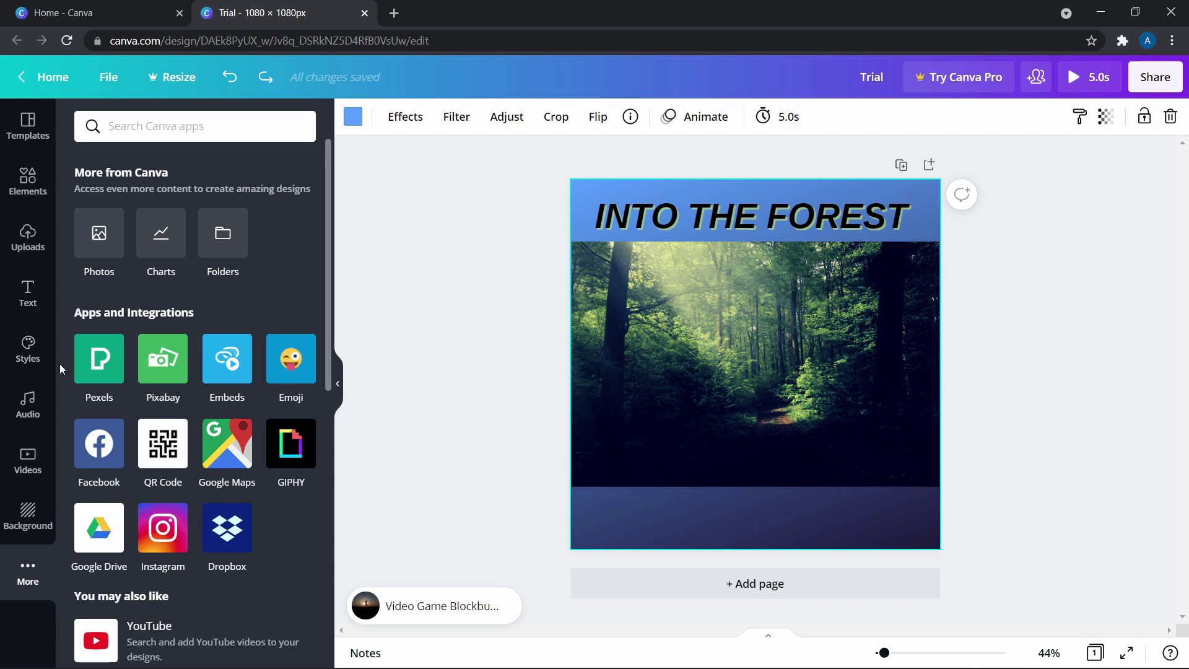
Step: Apply the Martel Heavy and Assistant Regular style set with its orange, cream, brown and green palette to the design
{"action": "left_click", "coordinate": [26, 352]}
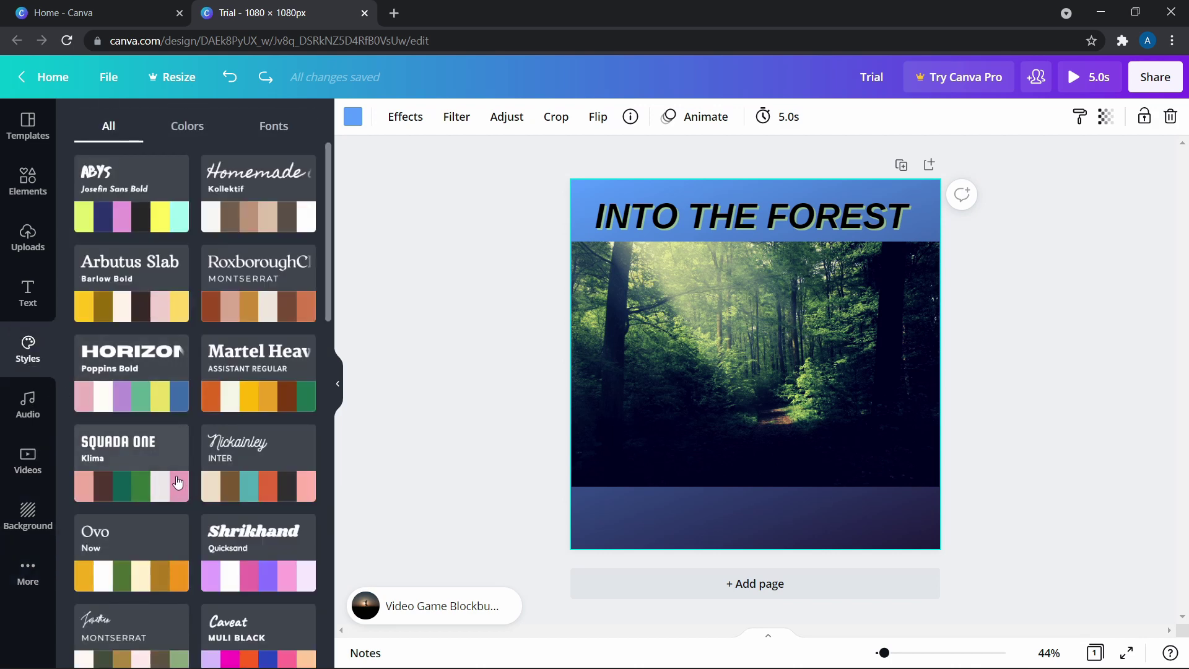
{"action": "left_click", "coordinate": [249, 384]}
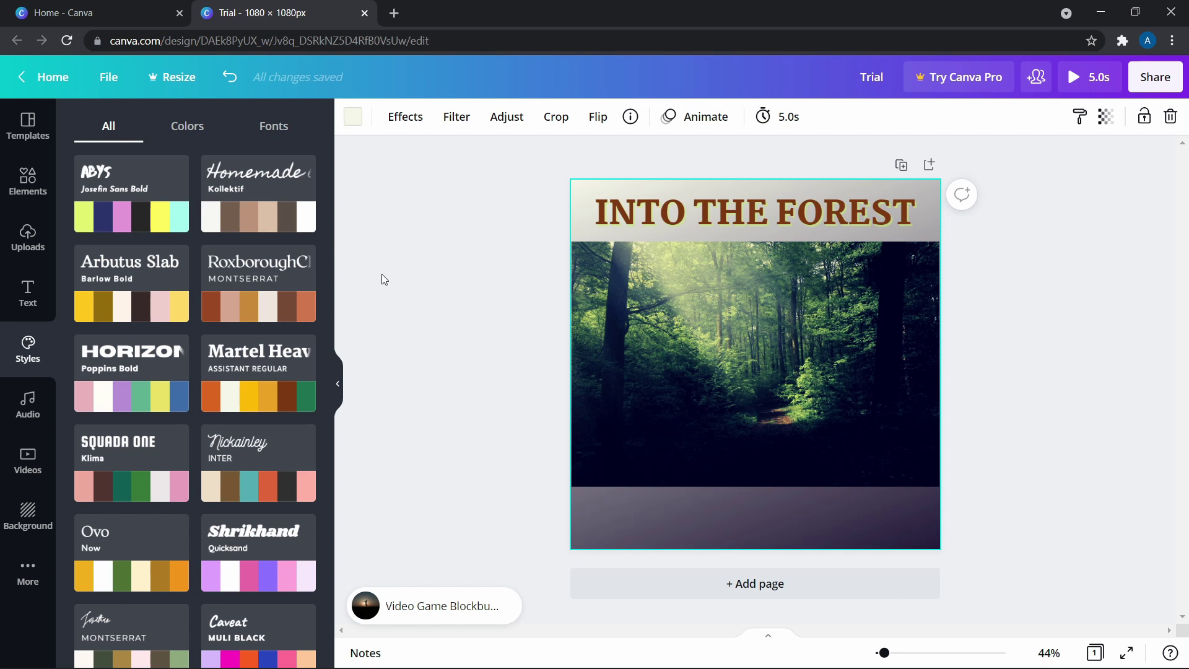
Step: Close the design, refresh the Canva home page and reopen the most recently edited Trial design from Your designs
{"action": "left_click", "coordinate": [365, 13]}
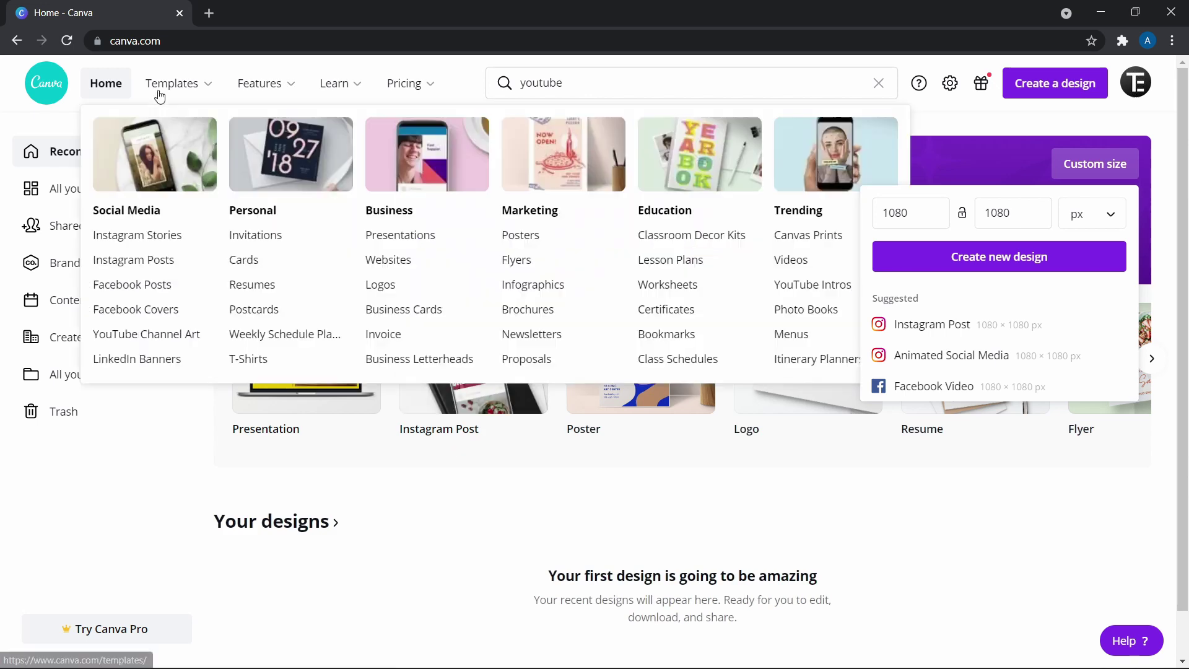
{"action": "left_click", "coordinate": [66, 41]}
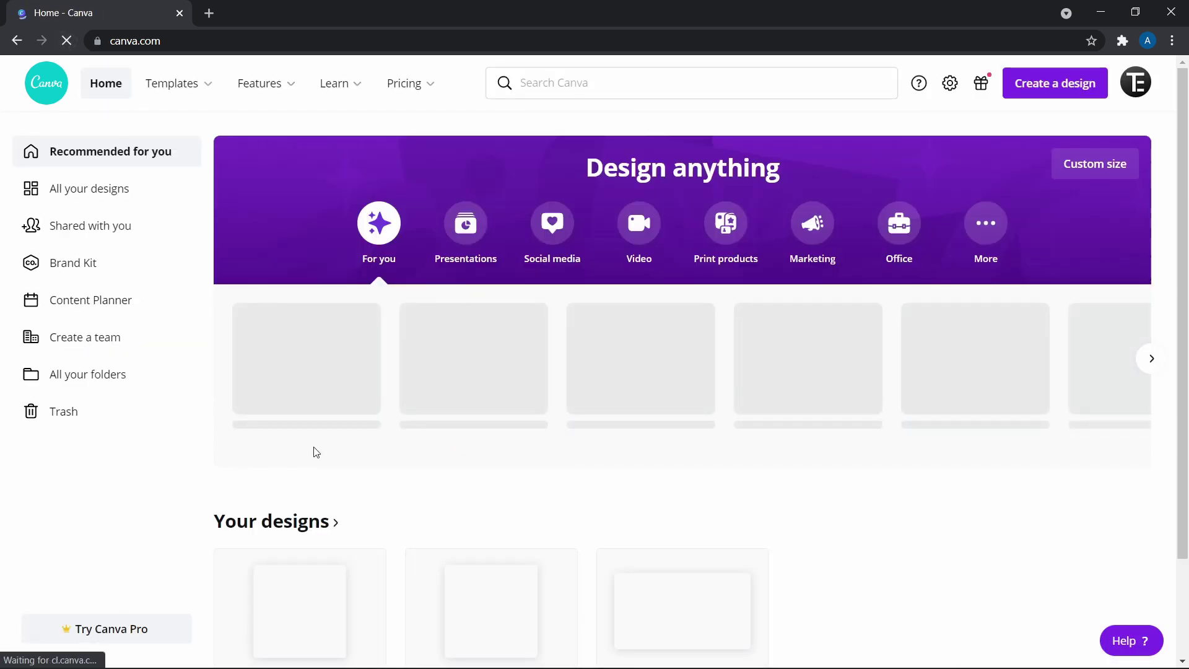
{"action": "scroll", "coordinate": [329, 489], "scroll_direction": "down", "scroll_amount": 2}
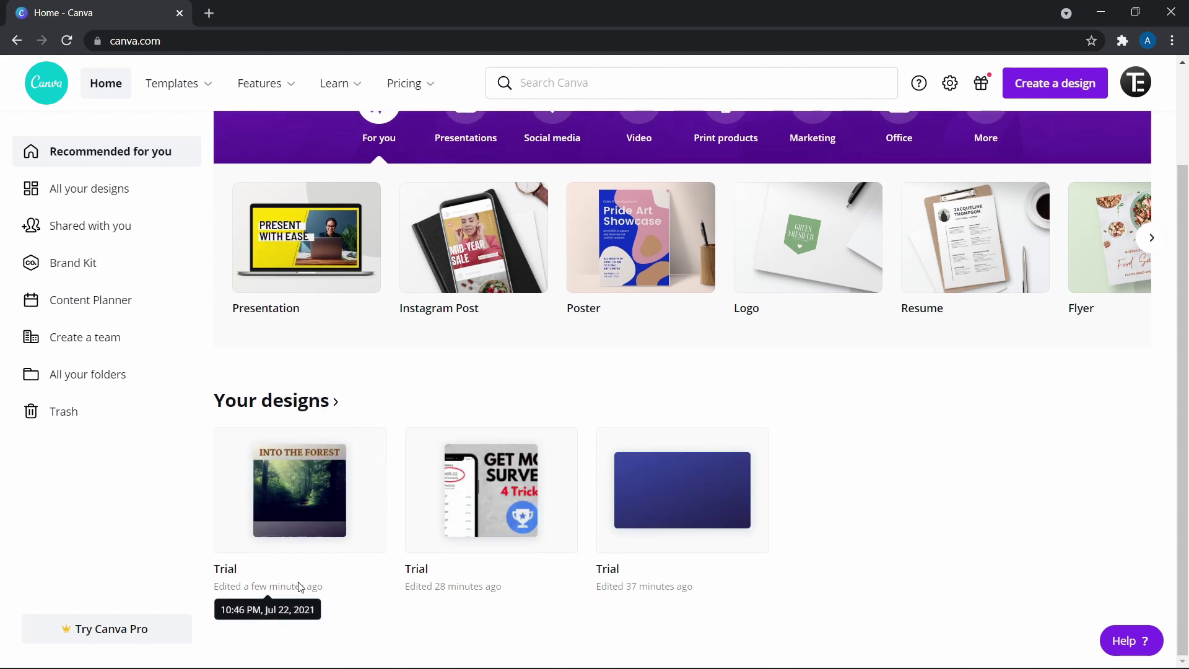
{"action": "left_click", "coordinate": [287, 489]}
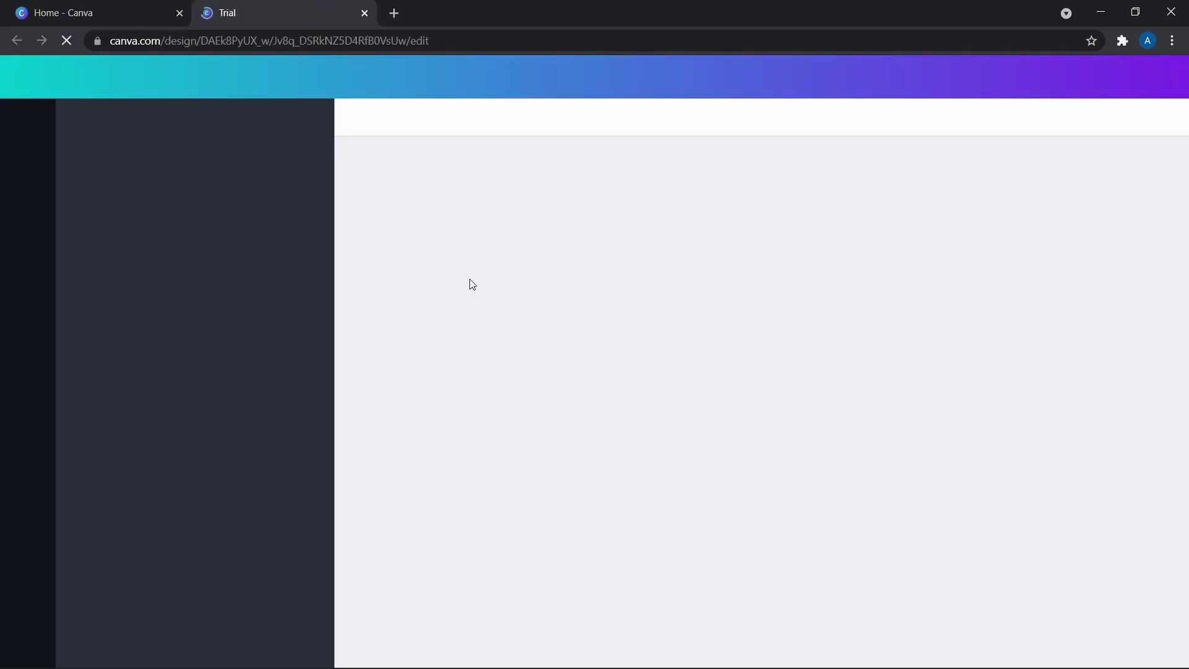